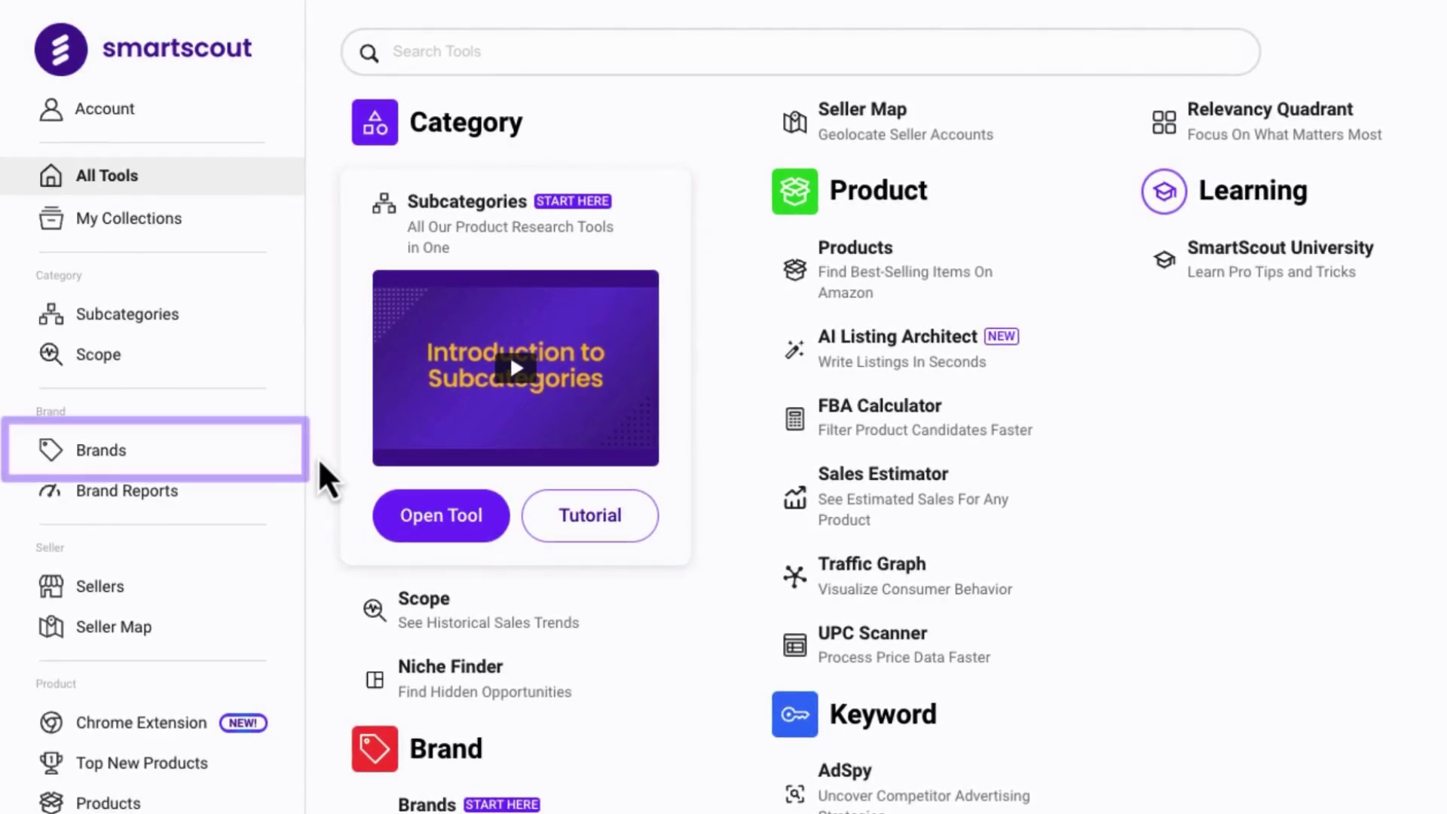
Search the brand list for 'Lego' and open the LEGO row's view options menu.
{"action": "left_click", "coordinate": [122, 458]}
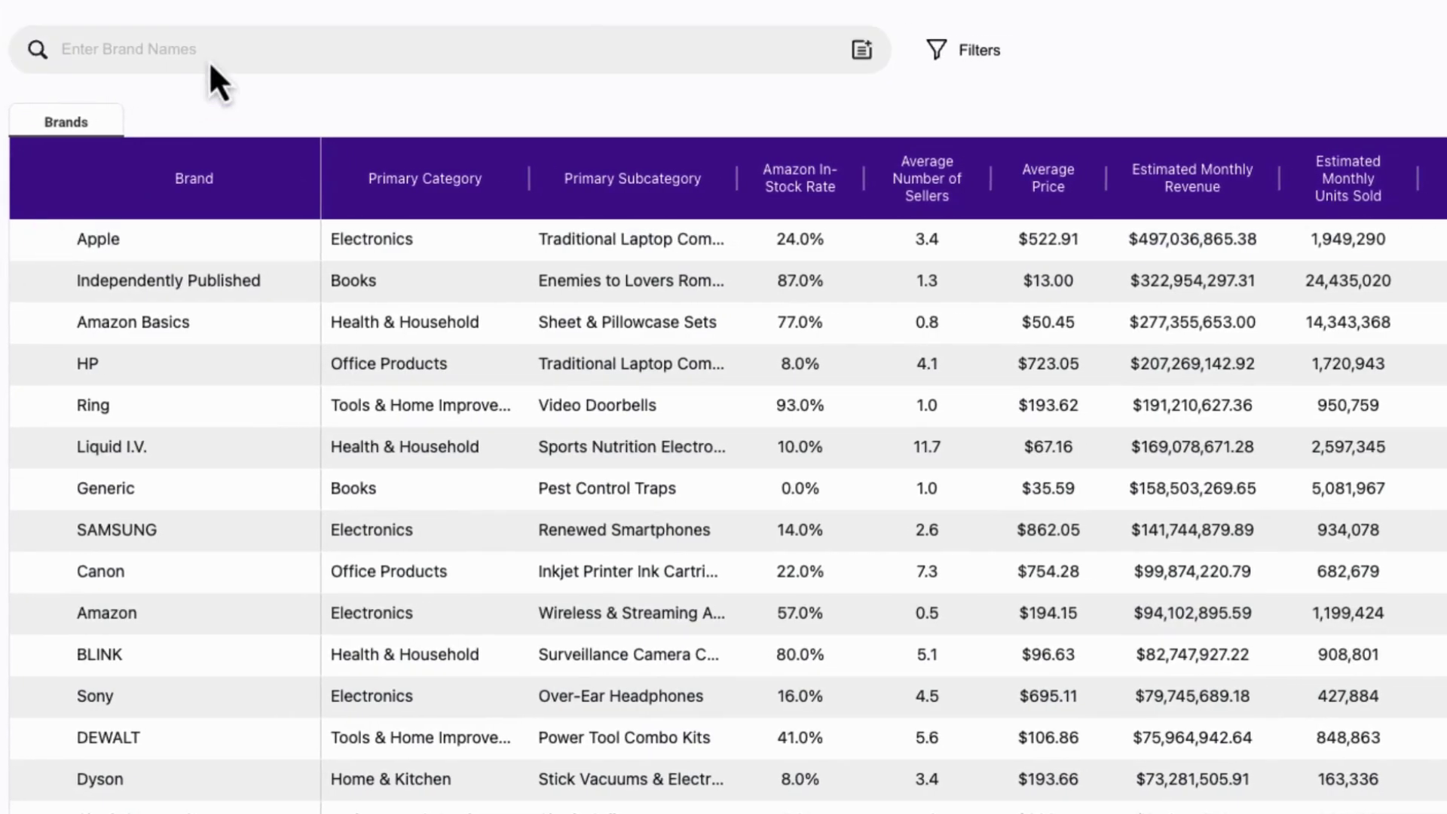
{"action": "left_click", "coordinate": [210, 60]}
{"action": "type", "text": "Lego"}
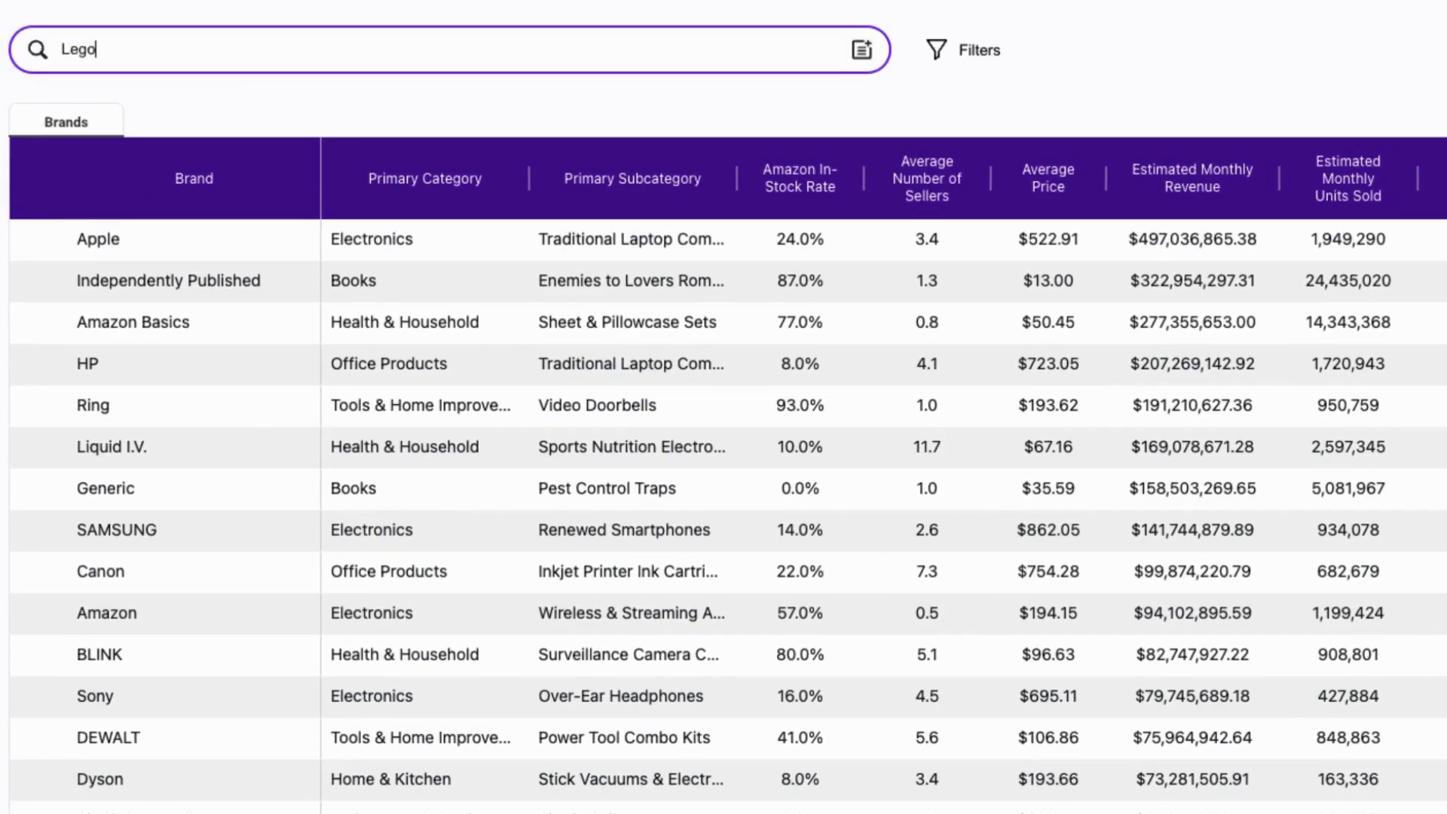
{"action": "key", "text": "Return"}
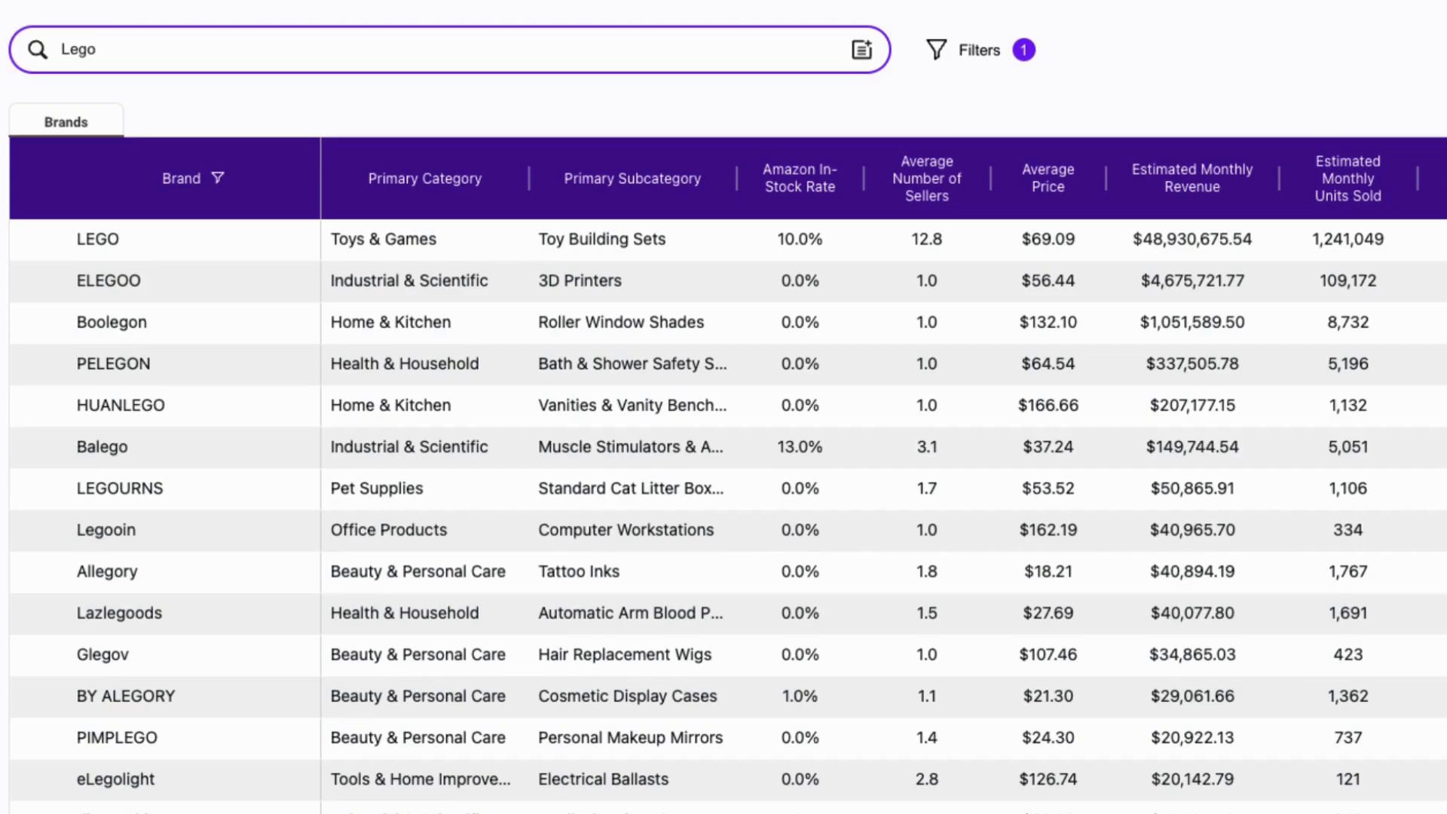
{"action": "left_click", "coordinate": [41, 251]}
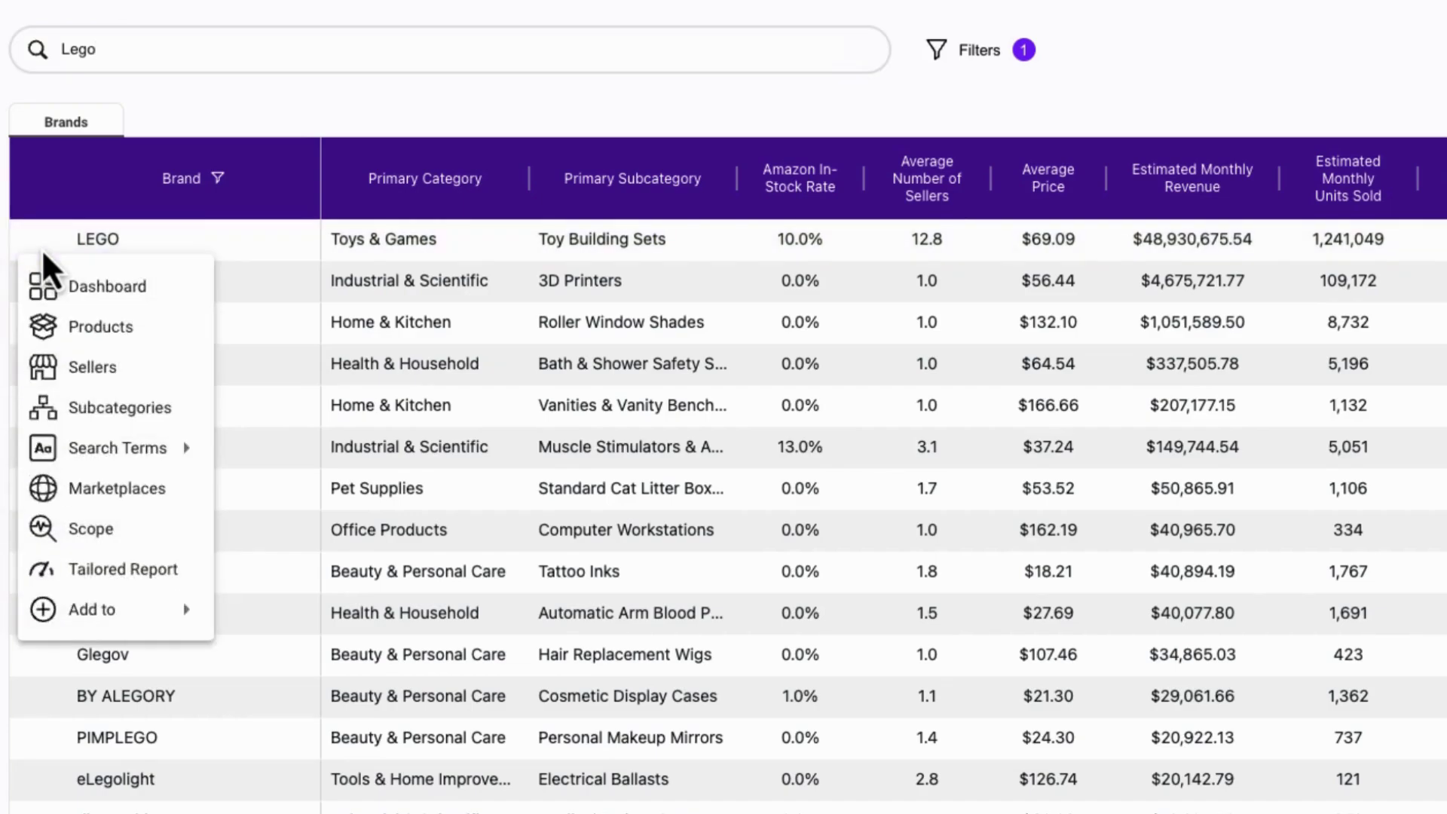
Open LEGO's product list and scroll the table right to the Out of Stock column.
{"action": "left_click", "coordinate": [65, 327]}
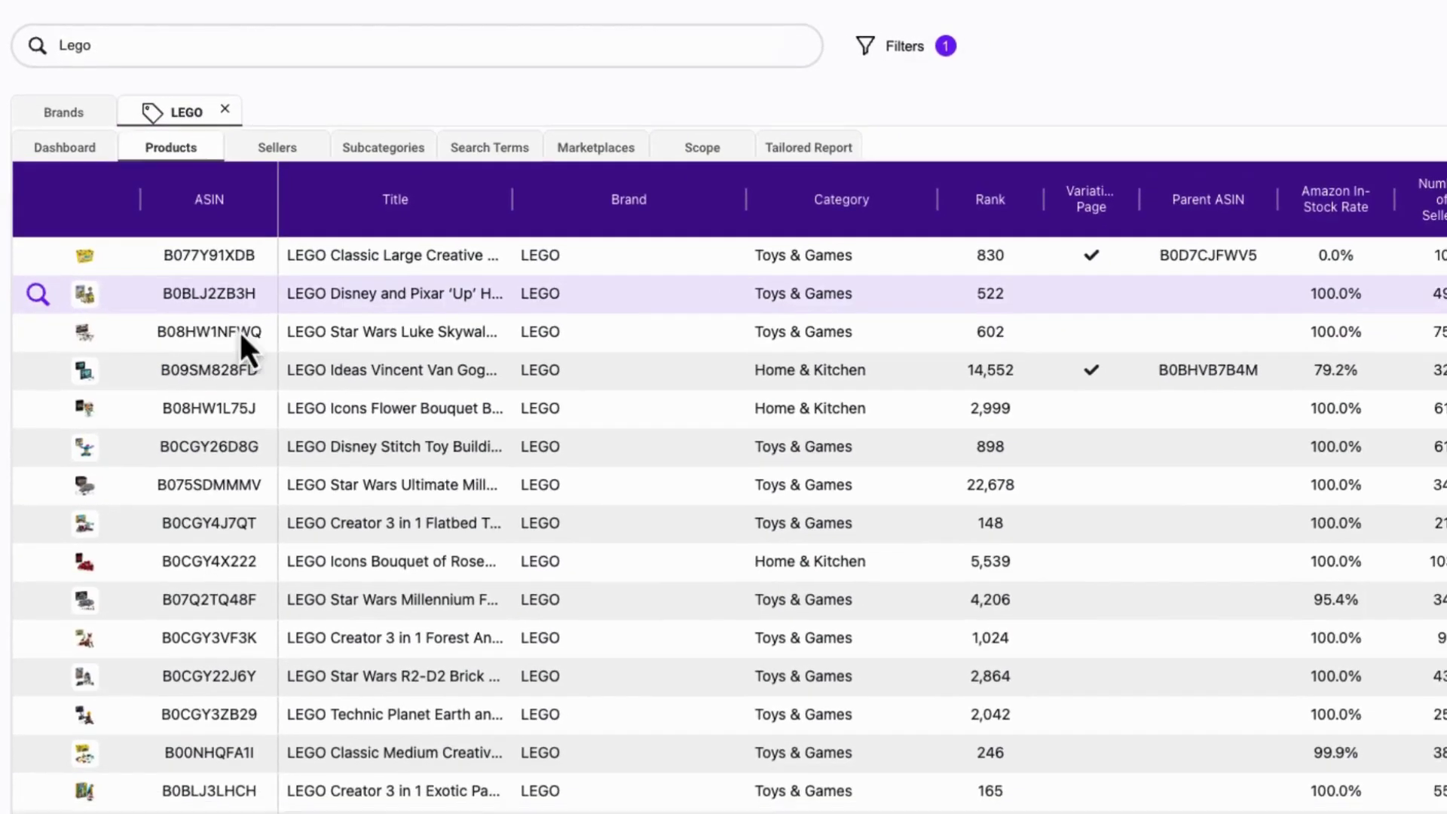
{"action": "scroll", "coordinate": [370, 321], "scroll_direction": "right", "scroll_amount": 5}
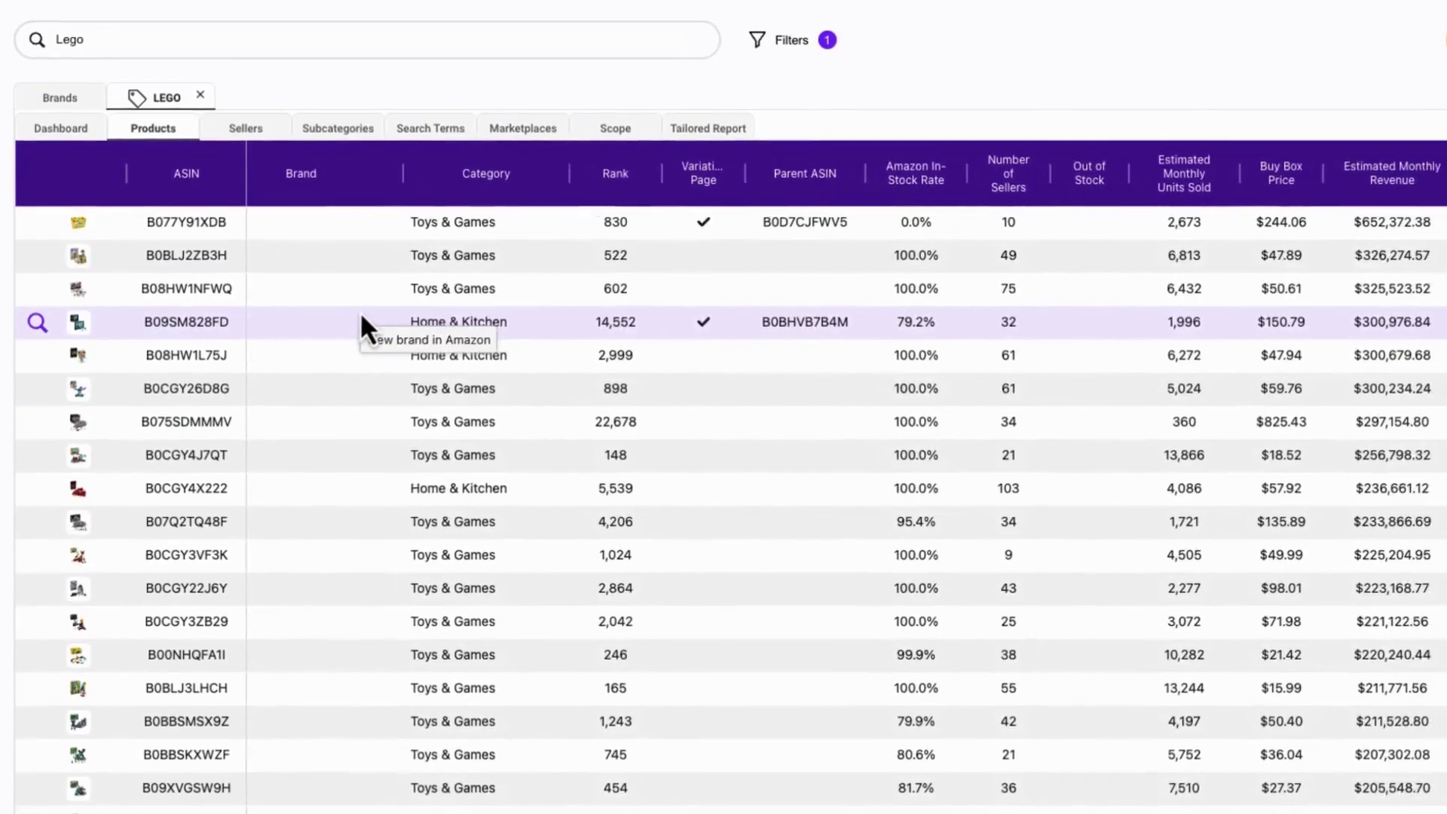
{"action": "scroll", "coordinate": [361, 317], "scroll_direction": "right", "scroll_amount": 1}
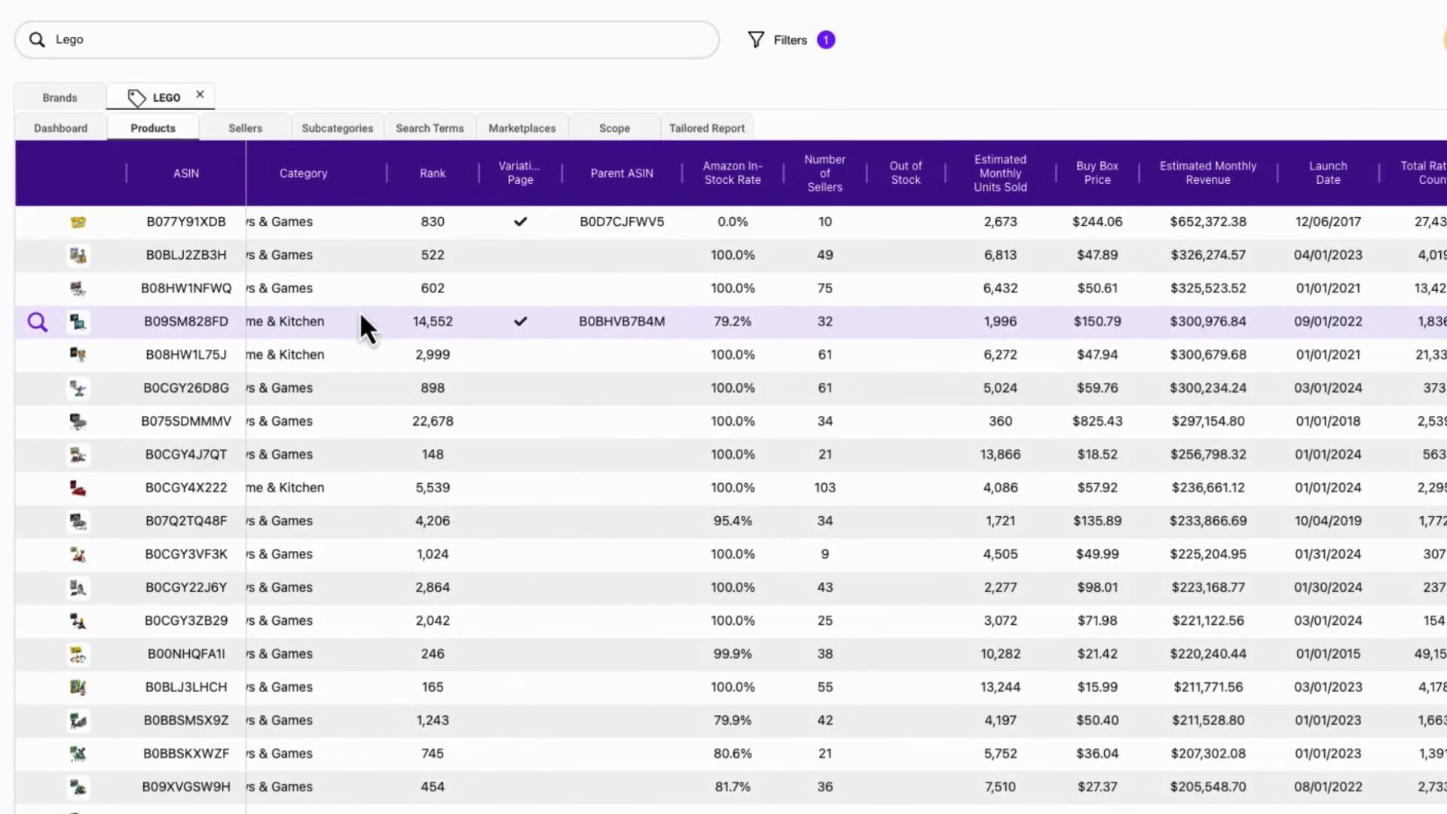
{"action": "scroll", "coordinate": [361, 316], "scroll_direction": "right", "scroll_amount": 1}
{"action": "scroll", "coordinate": [360, 317], "scroll_direction": "right", "scroll_amount": 1}
{"action": "scroll", "coordinate": [360, 311], "scroll_direction": "right", "scroll_amount": 1}
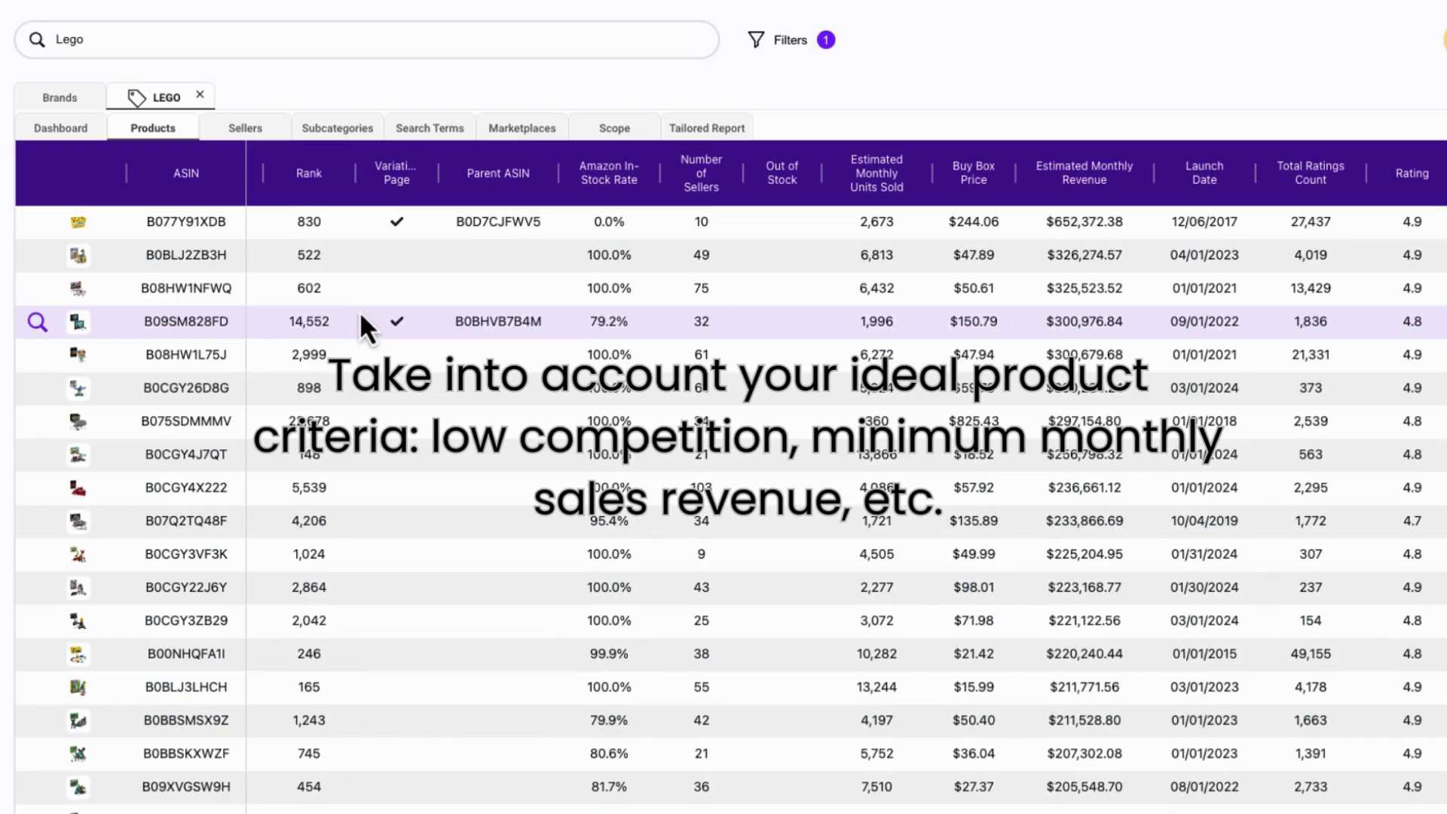
Set the LEGO products' Out of Stock column filter to Yes.
{"action": "left_click", "coordinate": [810, 172]}
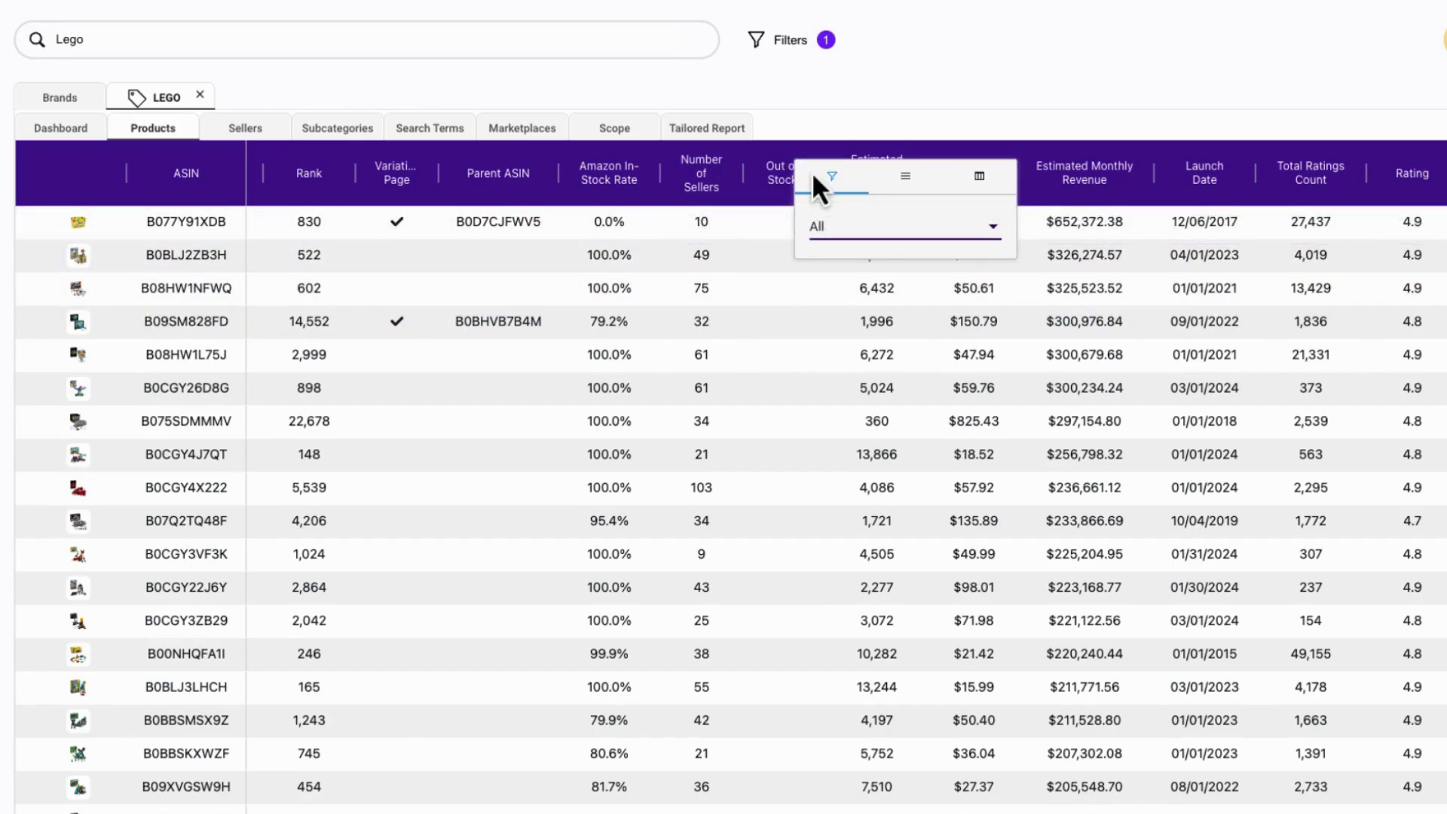
{"action": "left_click", "coordinate": [829, 231]}
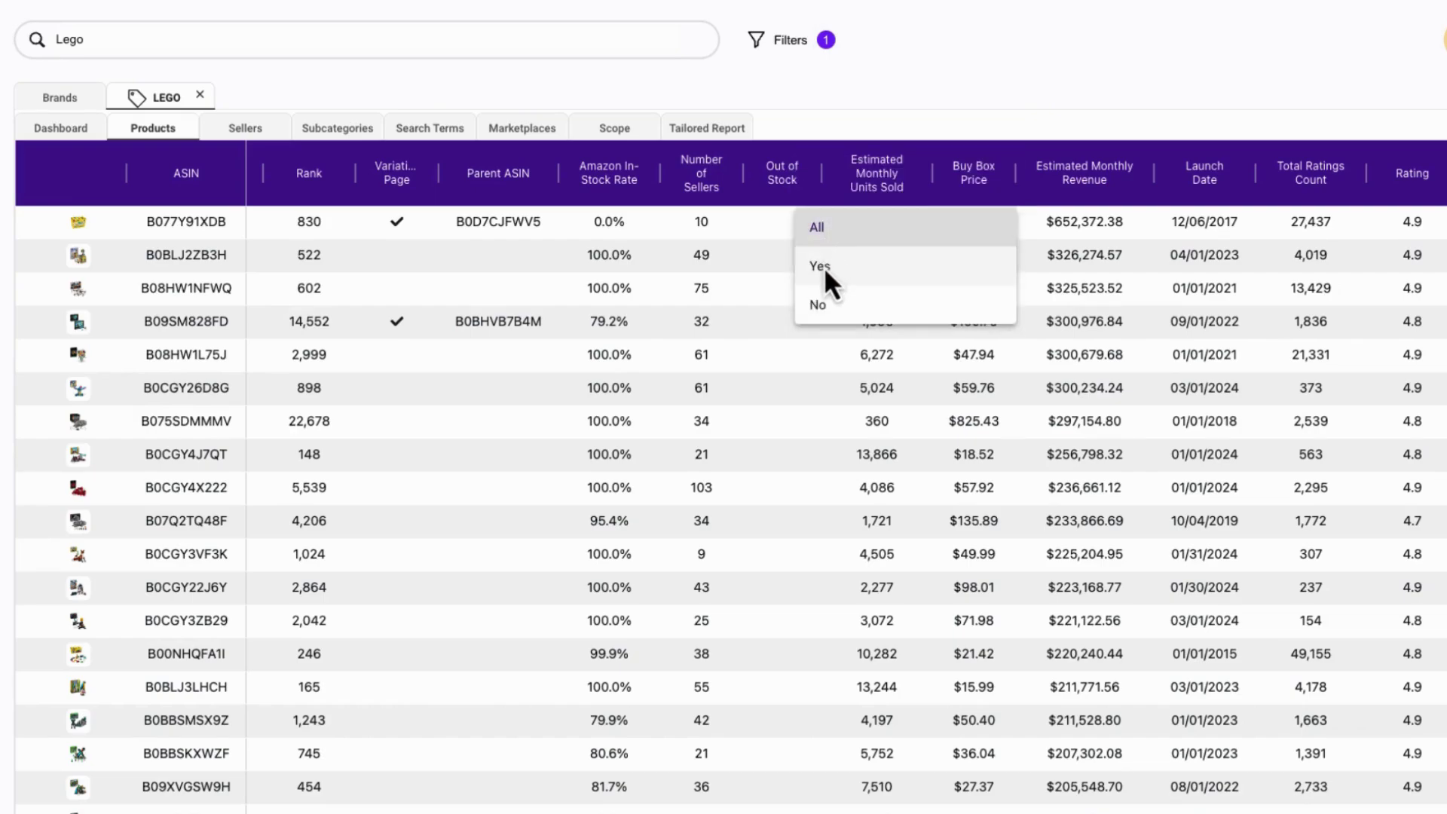
{"action": "left_click", "coordinate": [824, 265]}
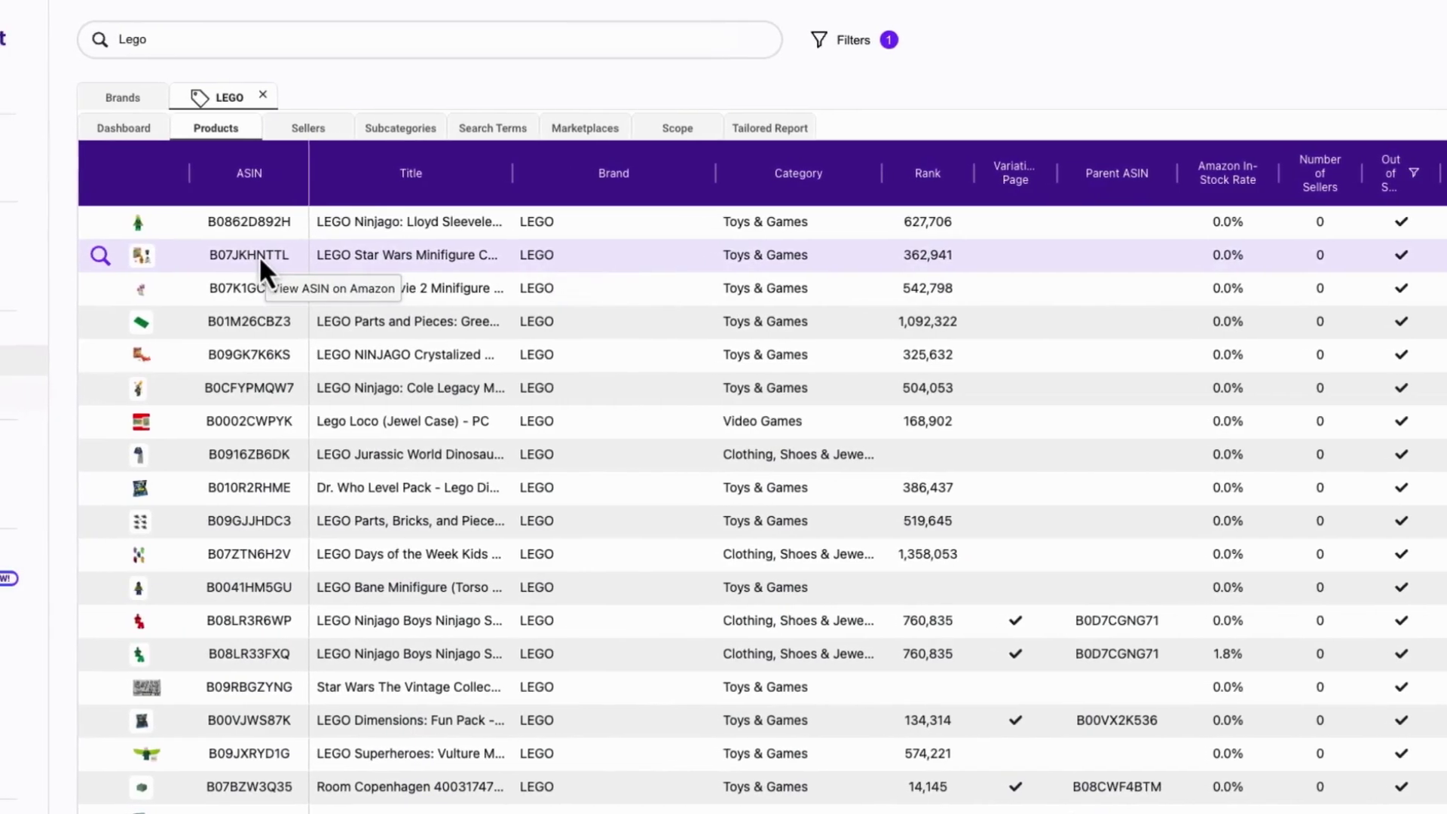
View ASIN B07JKHNTTL on Amazon, then open its History view.
{"action": "left_click", "coordinate": [263, 256]}
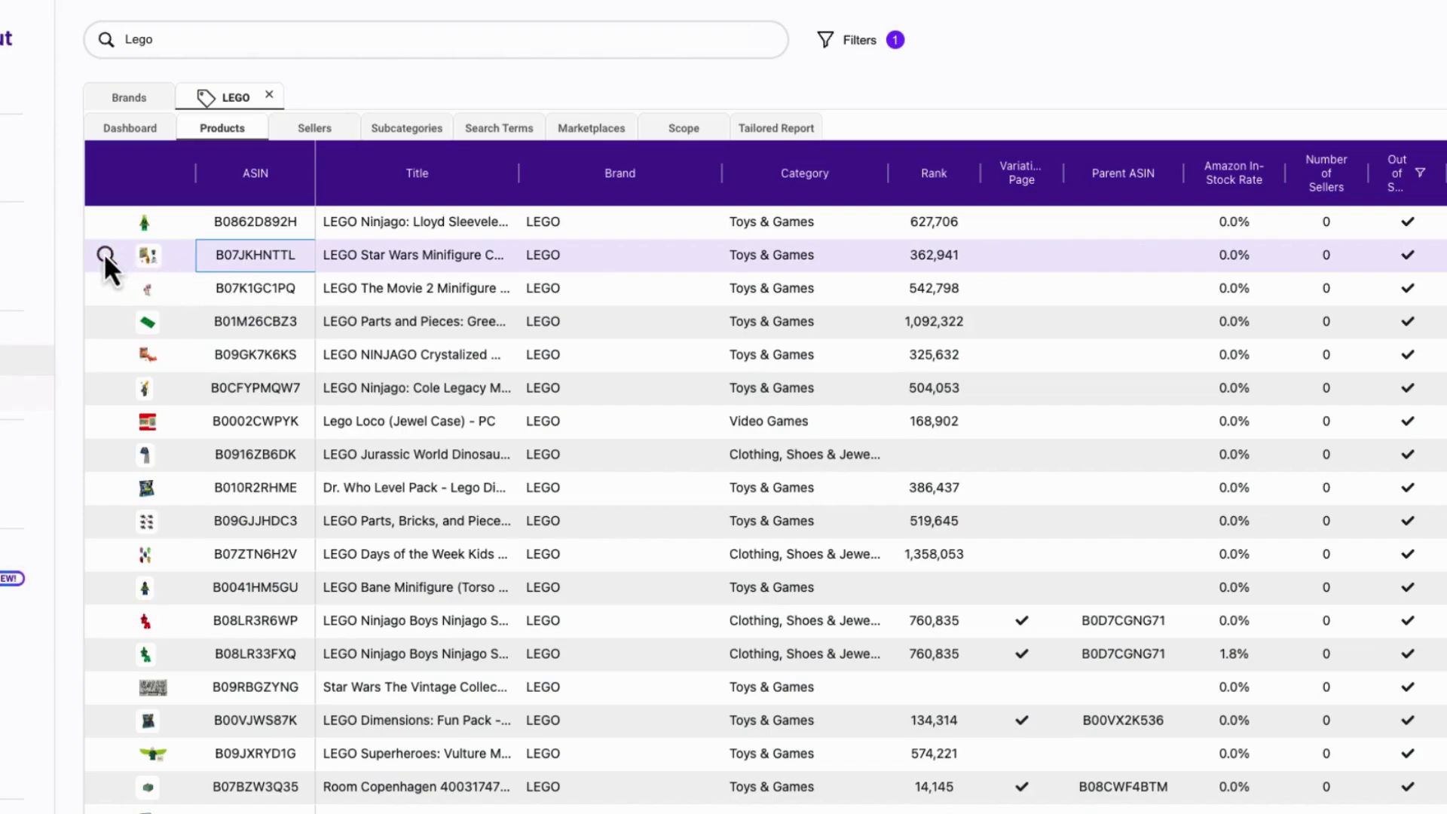
{"action": "left_click", "coordinate": [105, 257]}
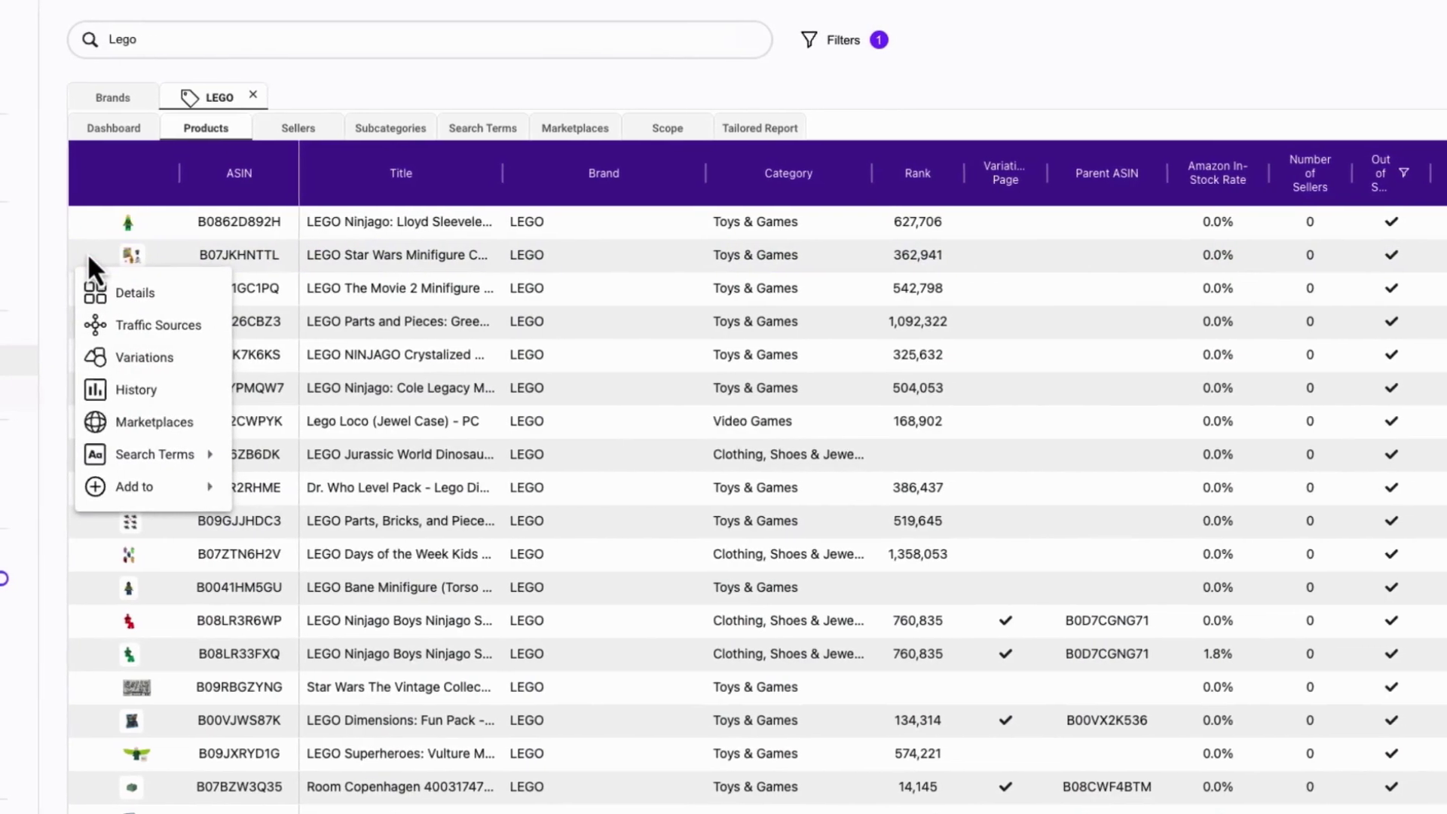
{"action": "left_click", "coordinate": [71, 394]}
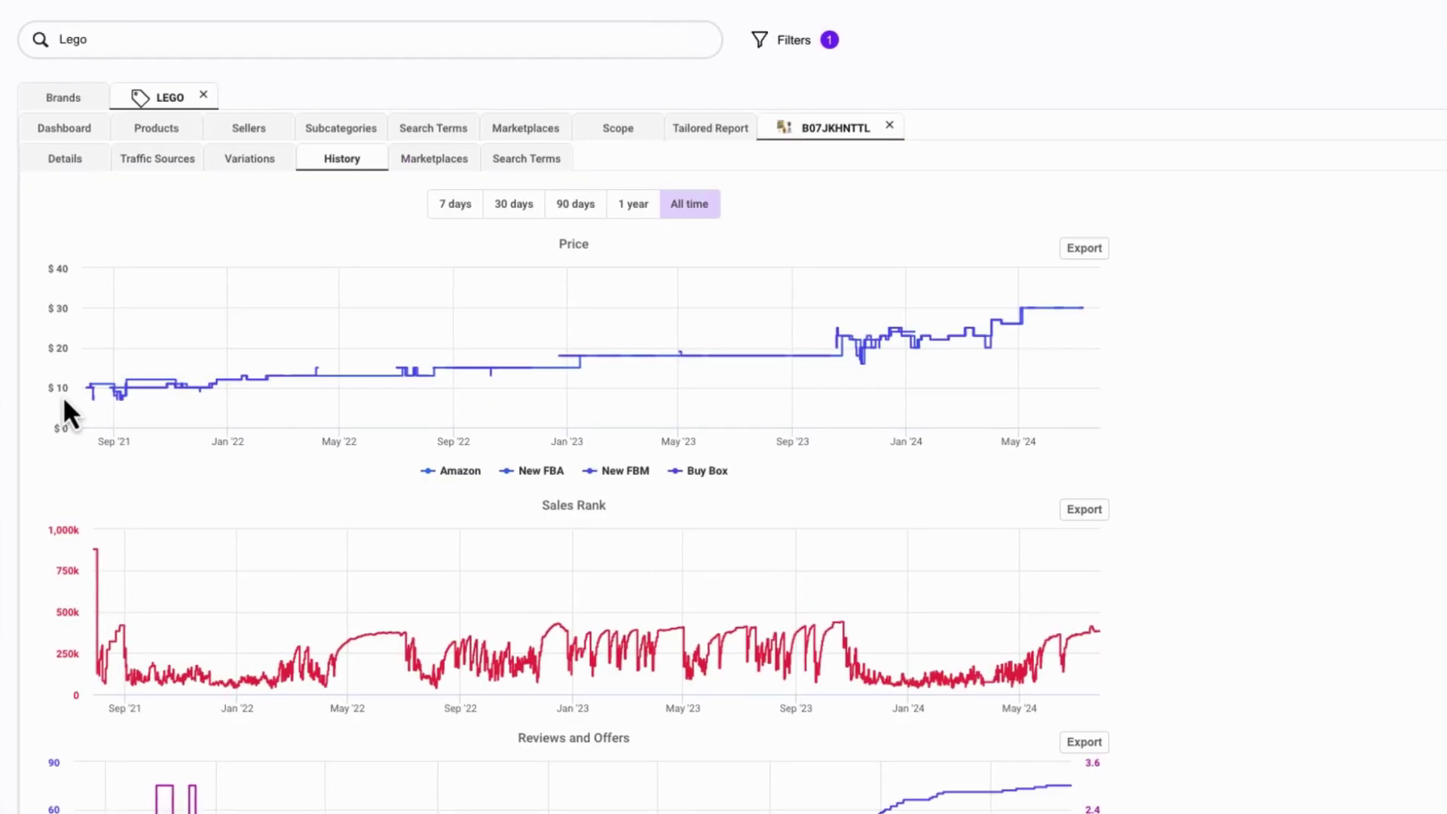
{"action": "mouse_move", "coordinate": [429, 370]}
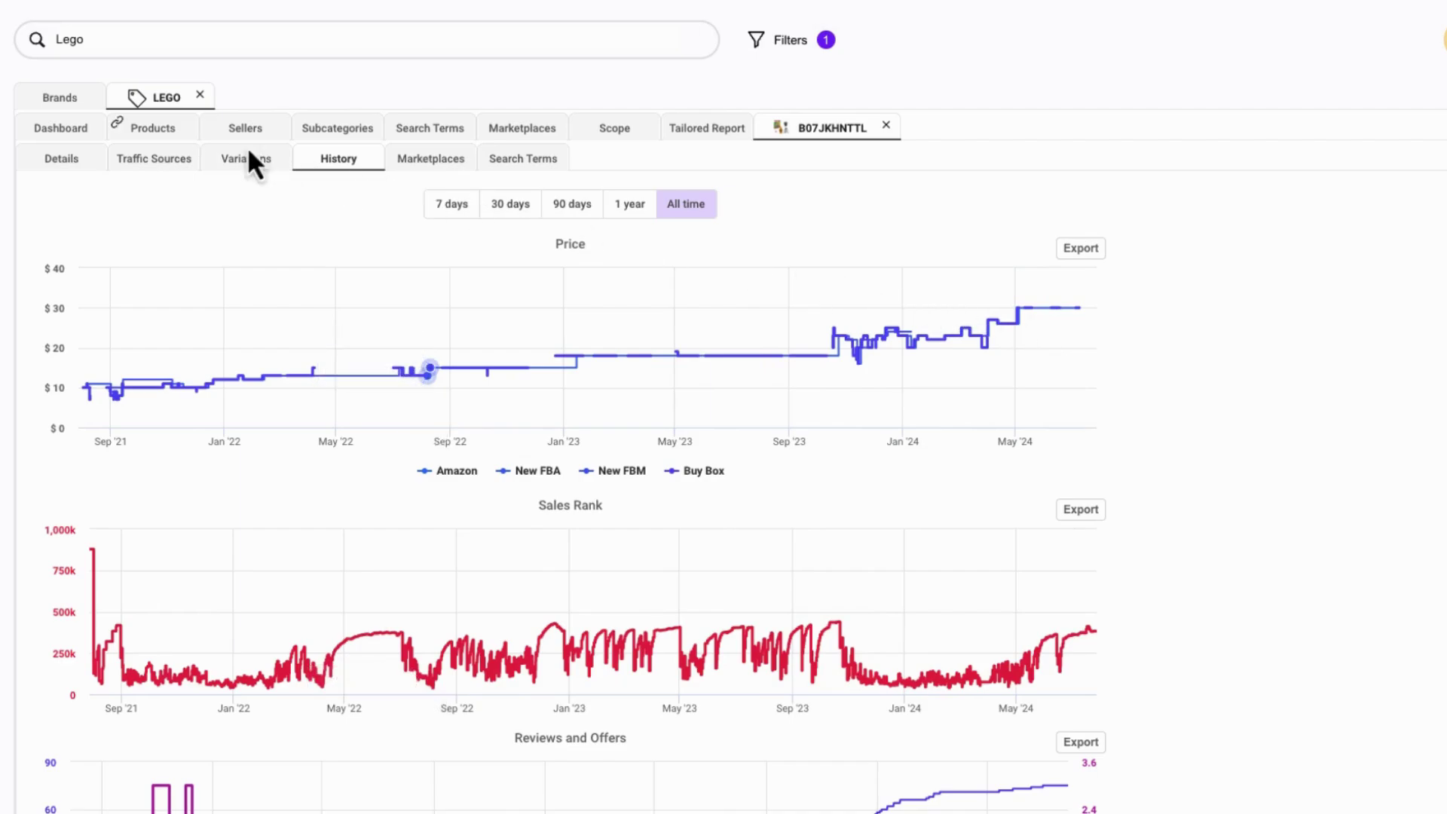
{"action": "left_click", "coordinate": [169, 129]}
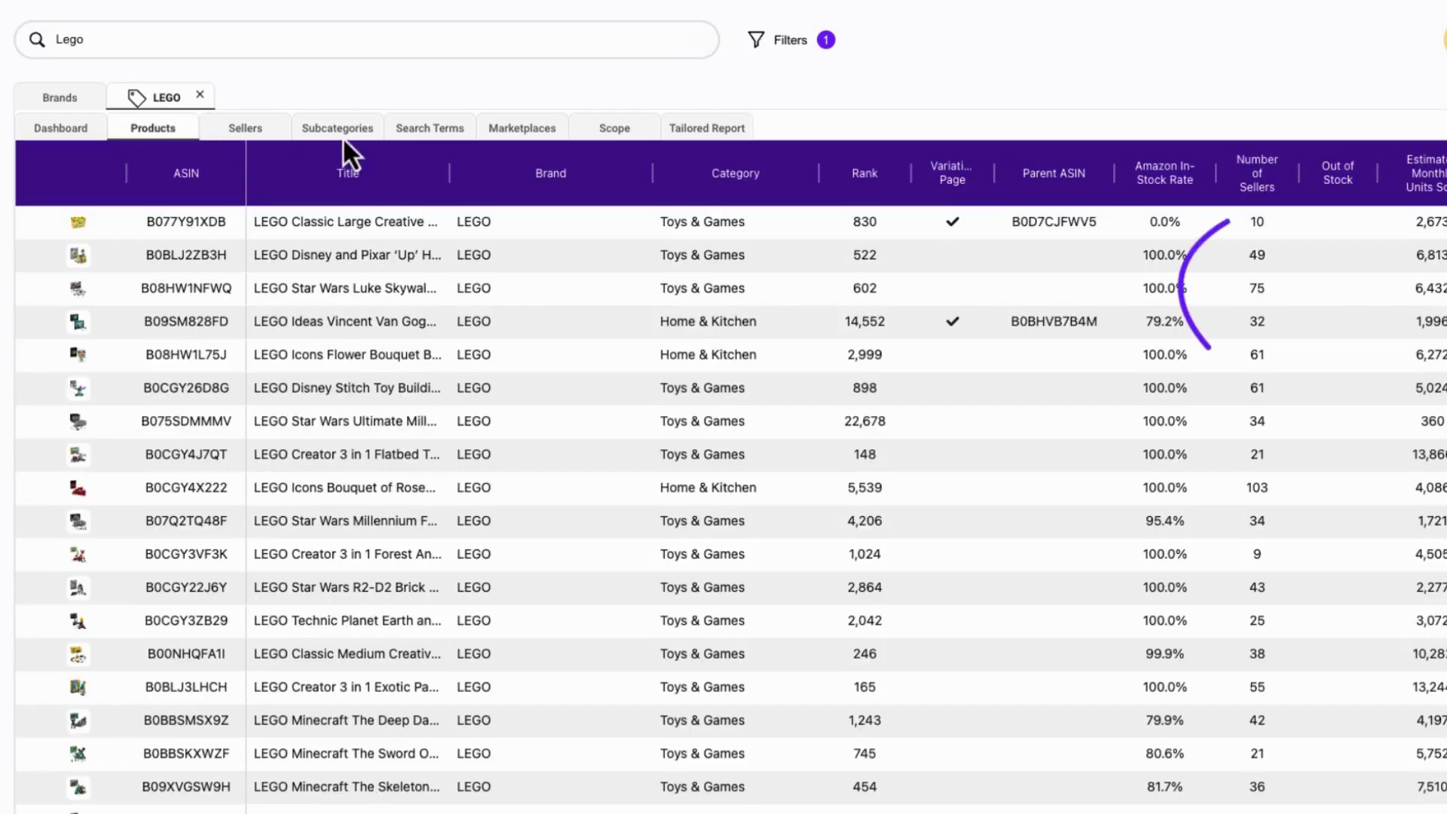
{"action": "left_click", "coordinate": [1287, 176]}
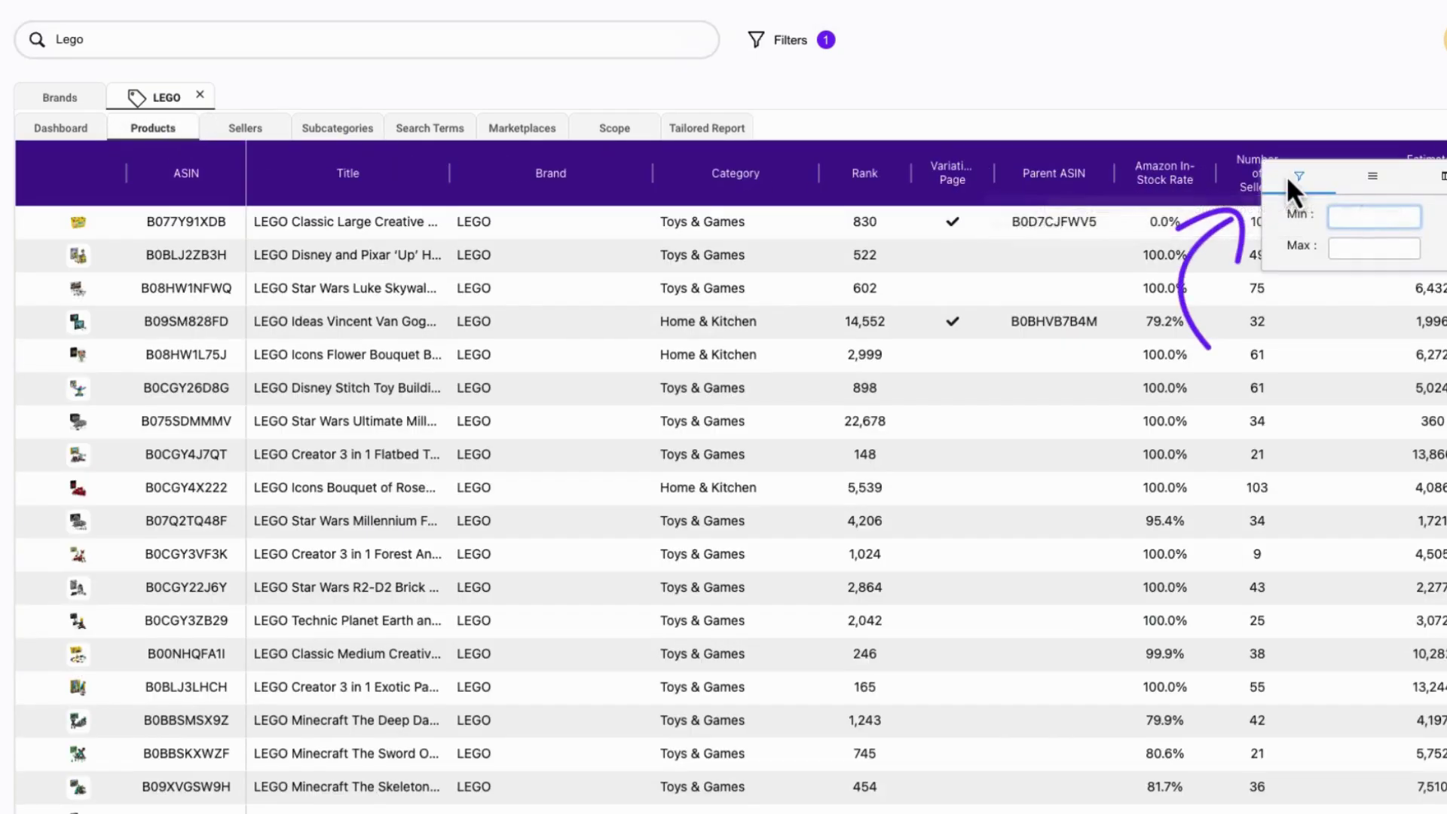
{"action": "left_click", "coordinate": [1355, 250]}
{"action": "type", "text": "0"}
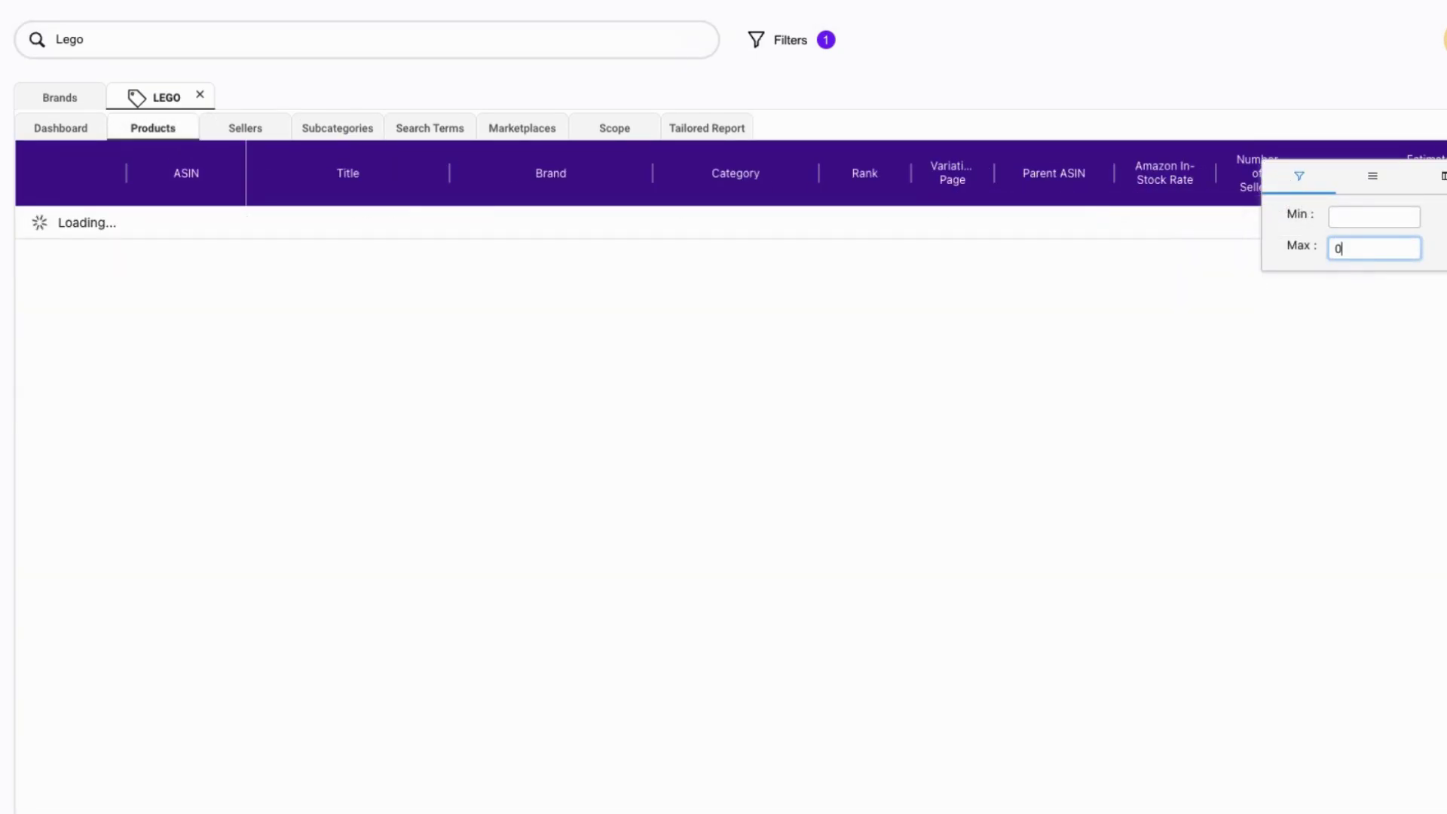
{"action": "scroll", "coordinate": [123, 227], "scroll_direction": "down", "scroll_amount": 1}
{"action": "scroll", "coordinate": [122, 227], "scroll_direction": "down", "scroll_amount": 1}
{"action": "scroll", "coordinate": [123, 228], "scroll_direction": "down", "scroll_amount": 1}
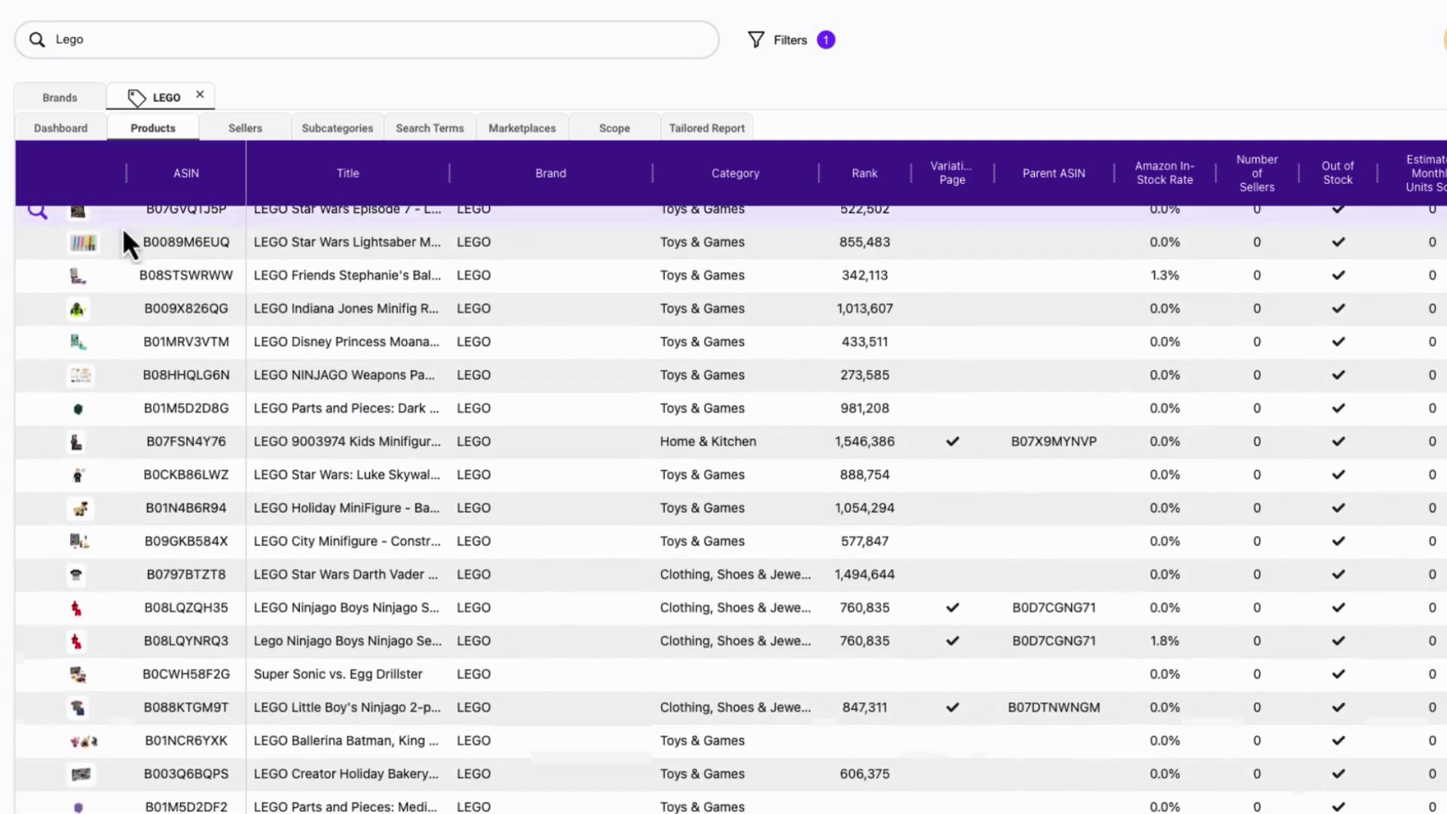
{"action": "scroll", "coordinate": [123, 228], "scroll_direction": "down", "scroll_amount": 2}
{"action": "scroll", "coordinate": [122, 228], "scroll_direction": "down", "scroll_amount": 2}
{"action": "scroll", "coordinate": [123, 228], "scroll_direction": "down", "scroll_amount": 2}
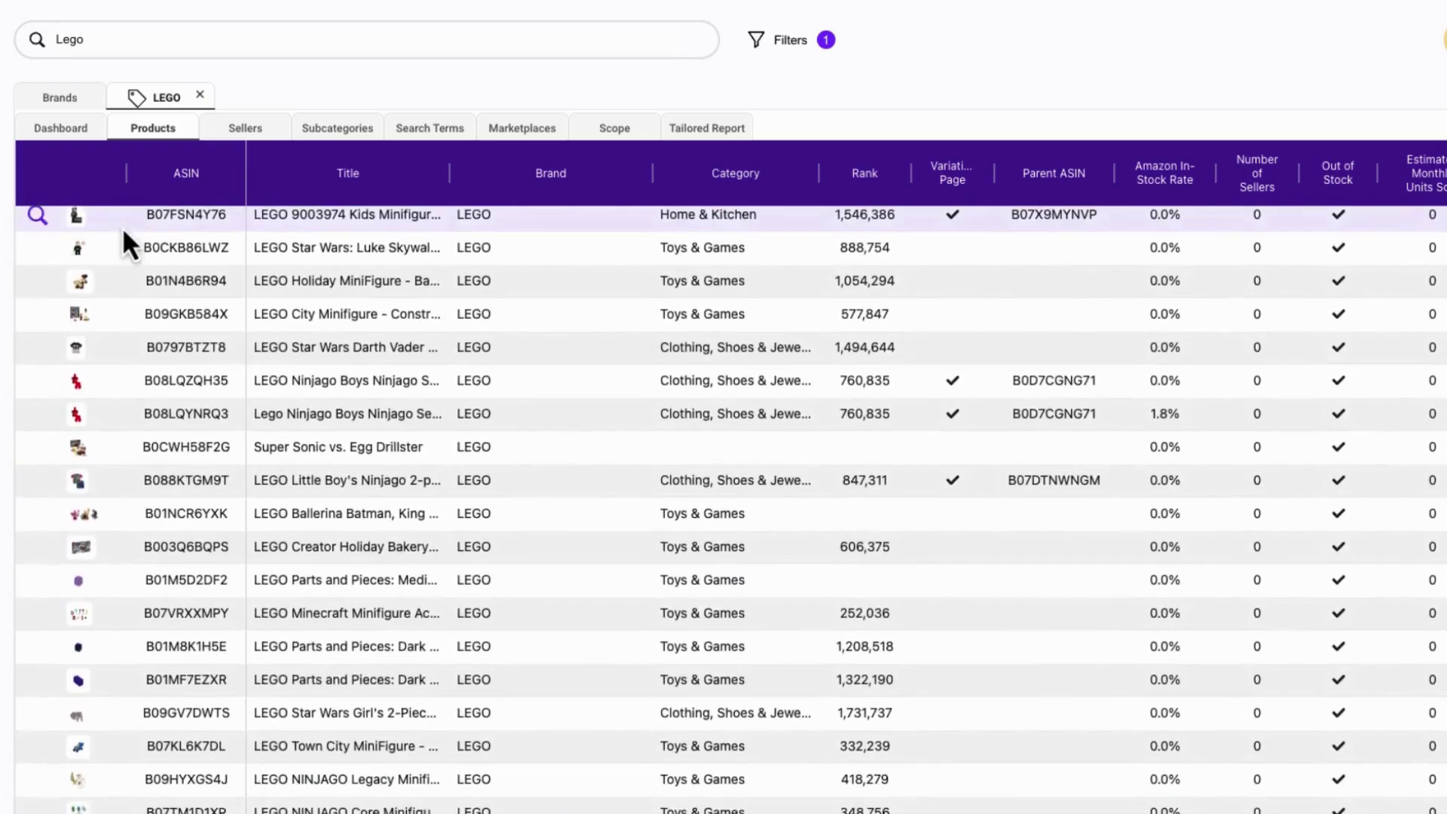
{"action": "scroll", "coordinate": [123, 227], "scroll_direction": "down", "scroll_amount": 7}
{"action": "scroll", "coordinate": [124, 232], "scroll_direction": "down", "scroll_amount": 5}
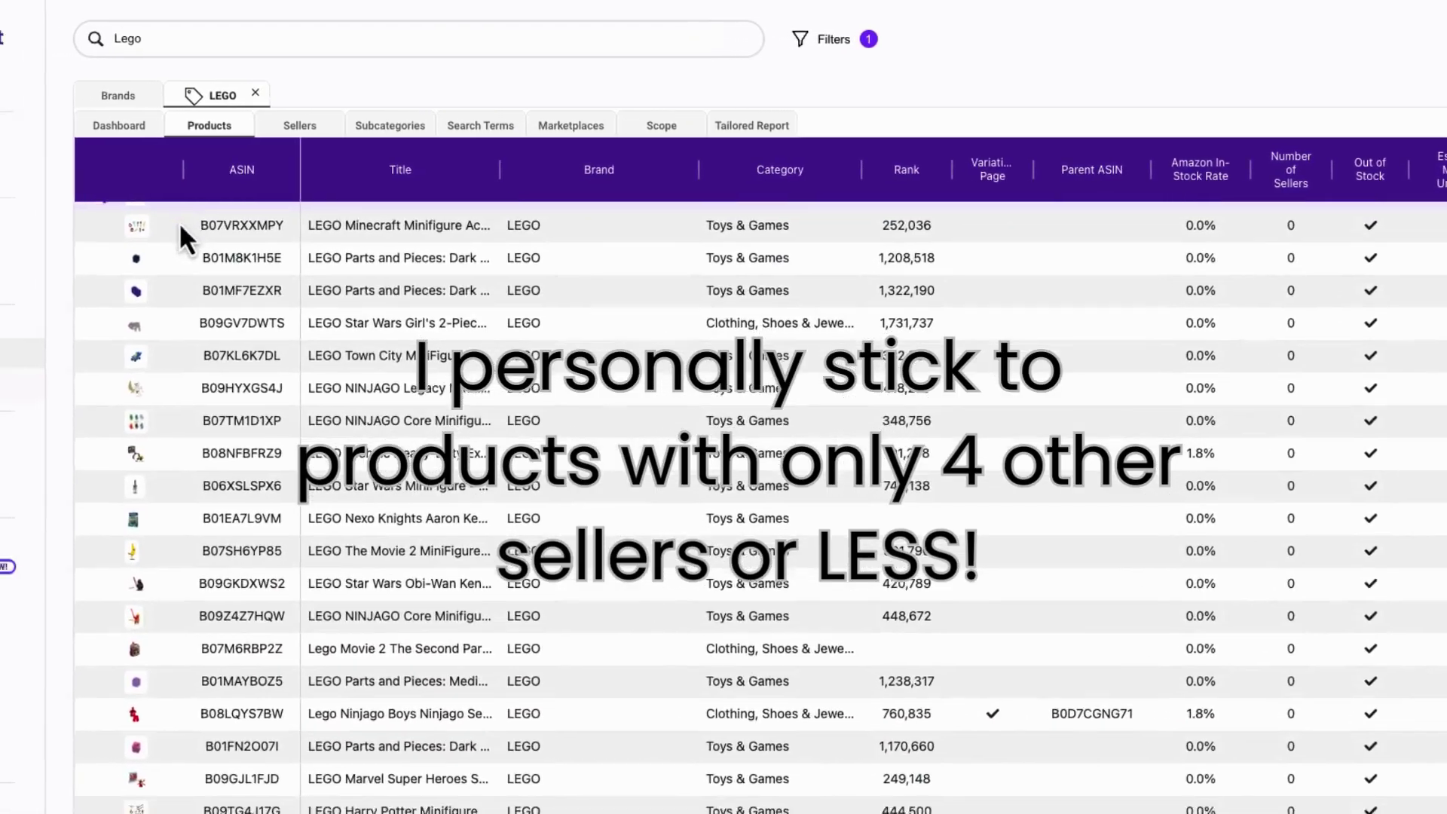
{"action": "scroll", "coordinate": [181, 222], "scroll_direction": "down", "scroll_amount": 1}
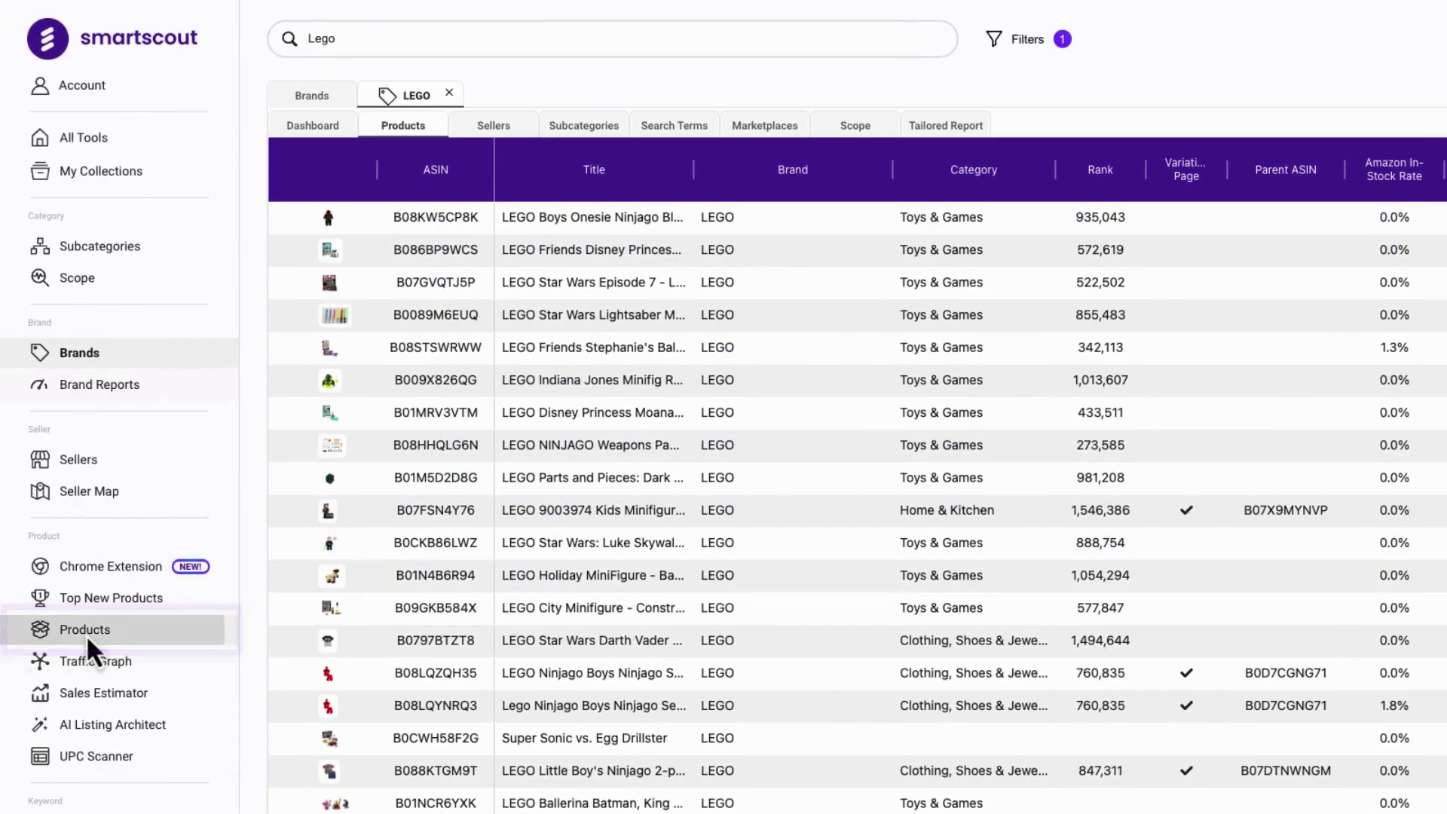
Open the all-brands Products table and set its Out of Stock filter to Yes.
{"action": "left_click", "coordinate": [86, 634]}
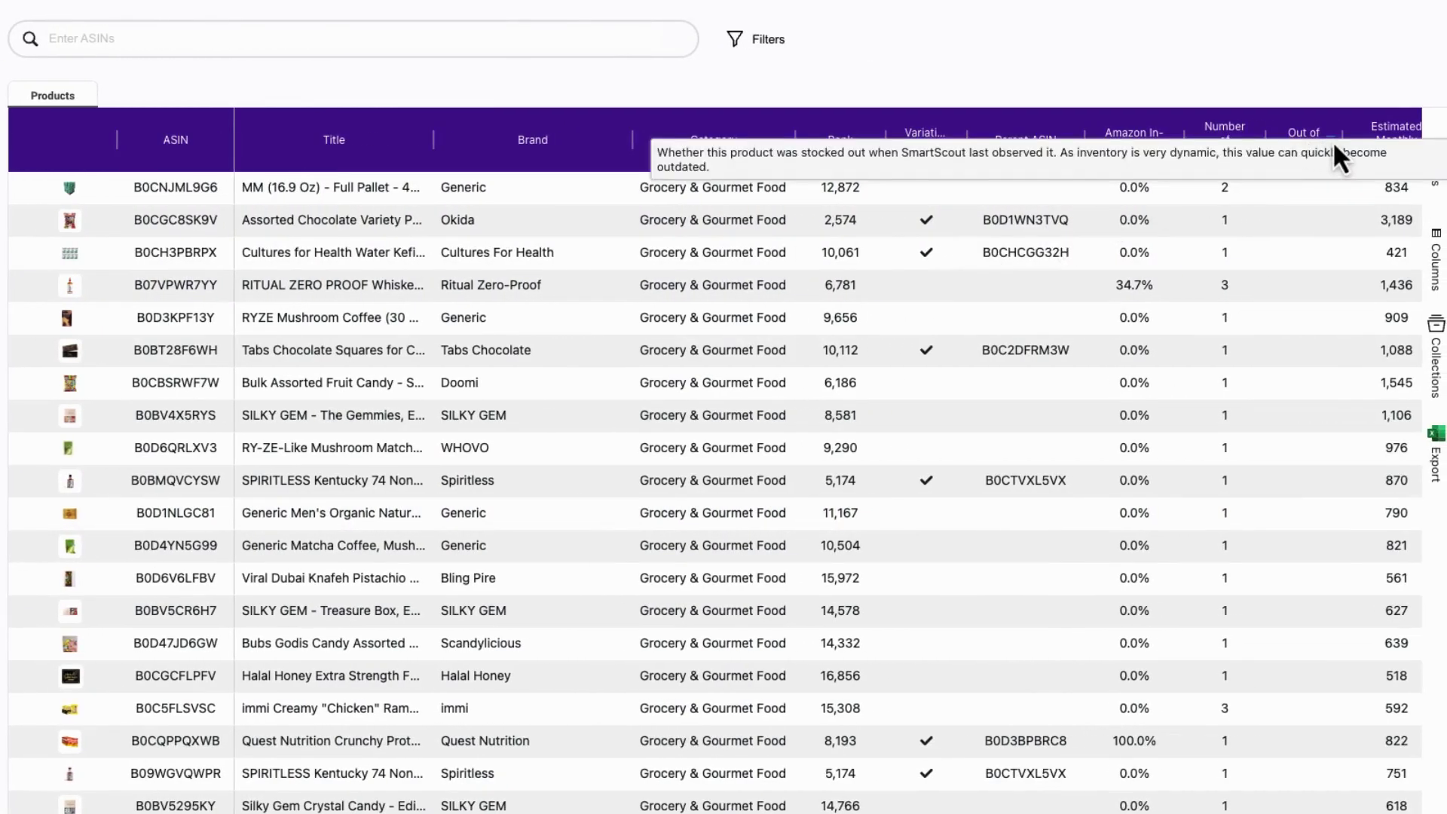
{"action": "left_click", "coordinate": [1330, 139]}
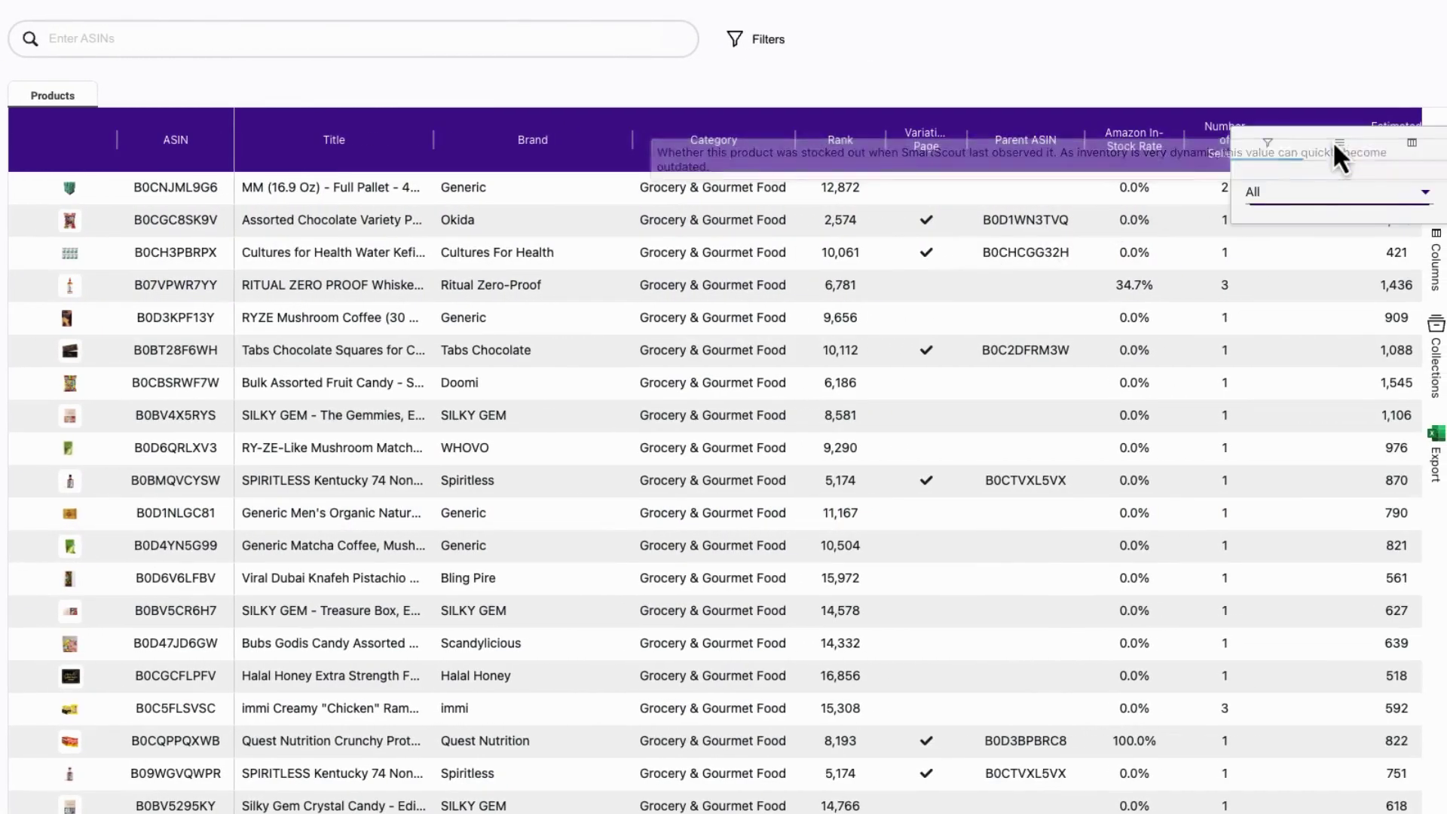
{"action": "left_click", "coordinate": [1272, 198]}
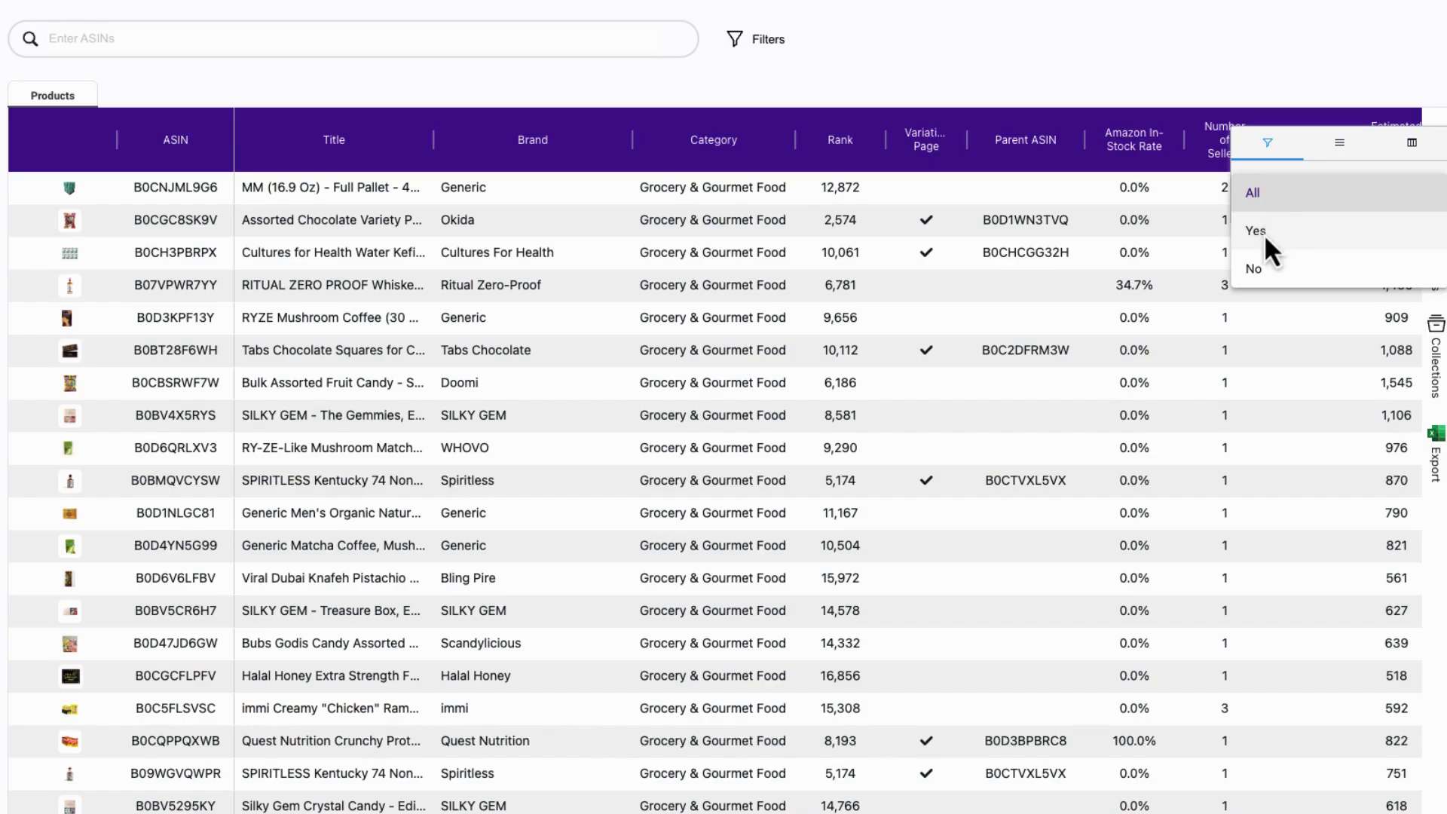
{"action": "left_click", "coordinate": [1266, 232]}
{"action": "mouse_move", "coordinate": [713, 140]}
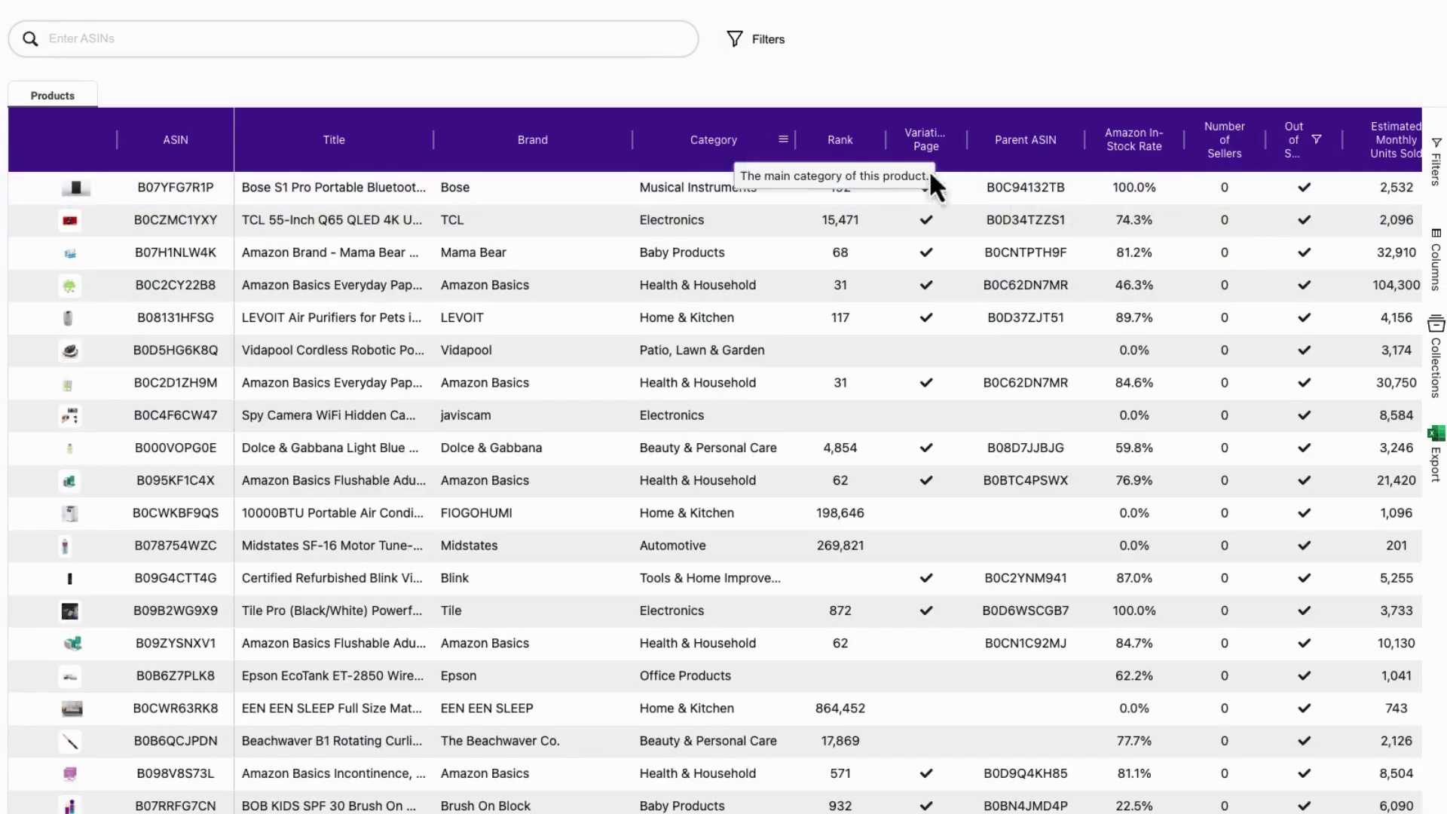
Tick Toys & Games in the Category filter checklist.
{"action": "left_click", "coordinate": [786, 141]}
{"action": "scroll", "coordinate": [813, 216], "scroll_direction": "down", "scroll_amount": 5}
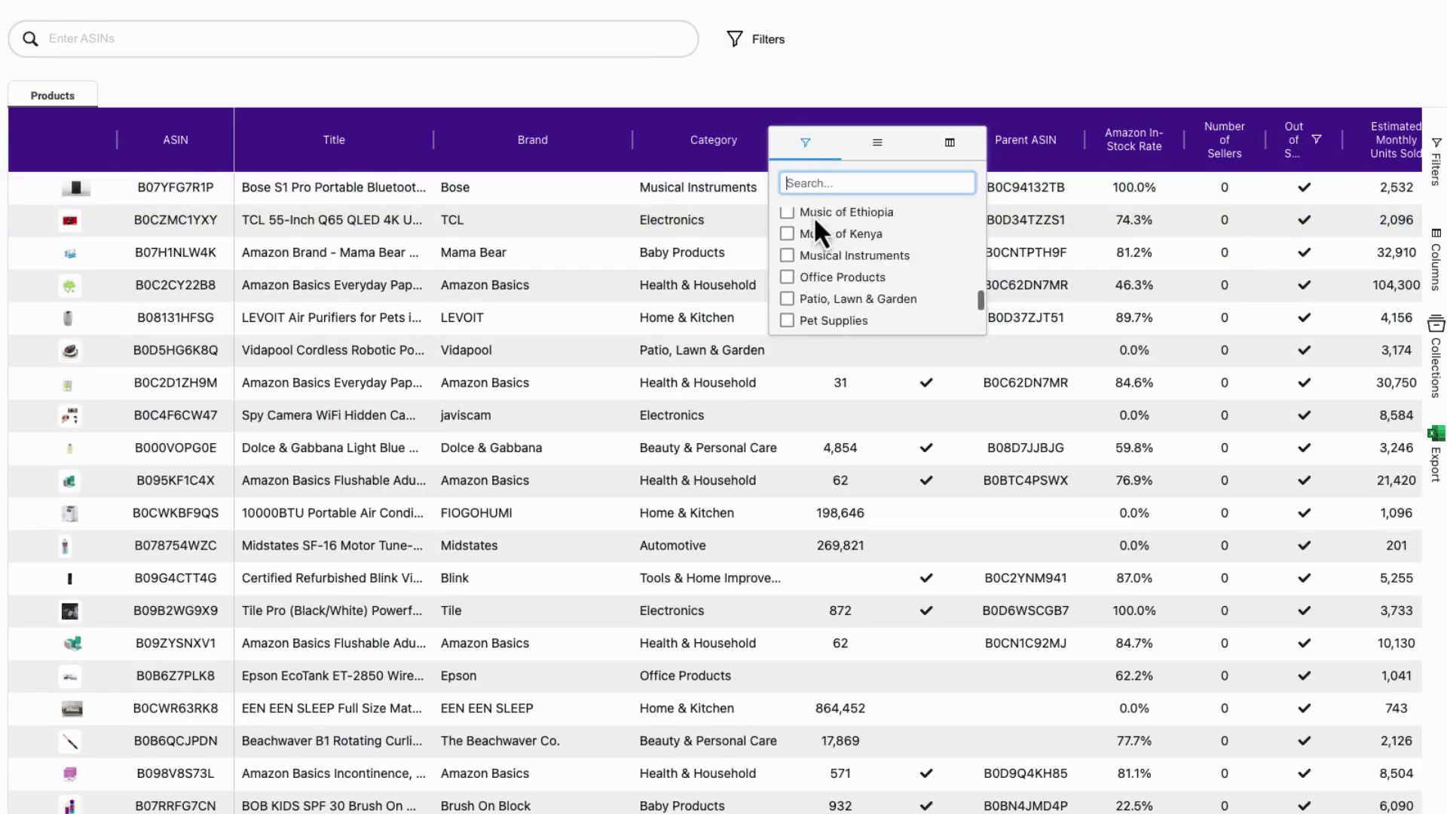
{"action": "scroll", "coordinate": [813, 217], "scroll_direction": "down", "scroll_amount": 5}
{"action": "scroll", "coordinate": [813, 217], "scroll_direction": "down", "scroll_amount": 1}
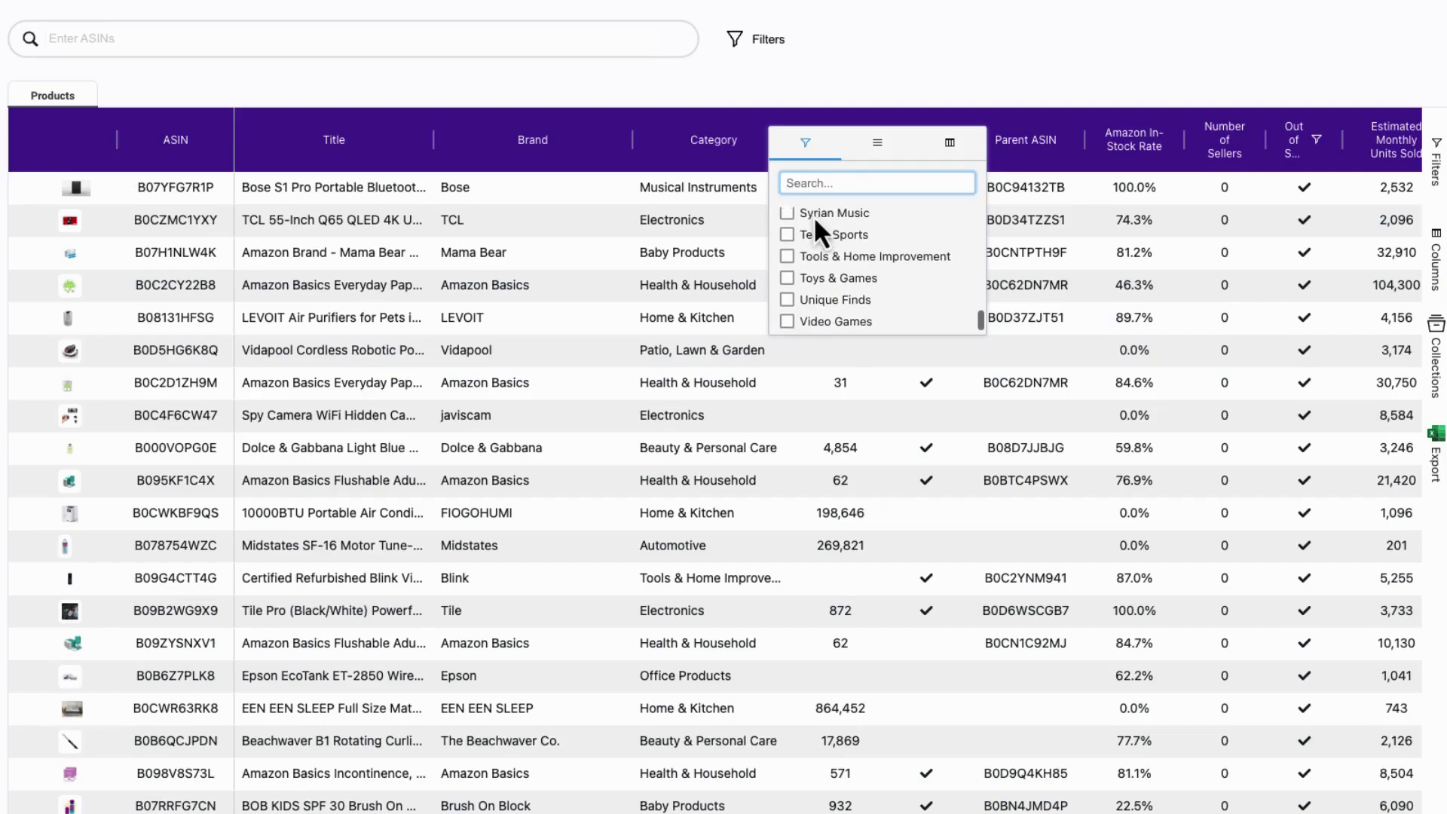
{"action": "left_click", "coordinate": [787, 279]}
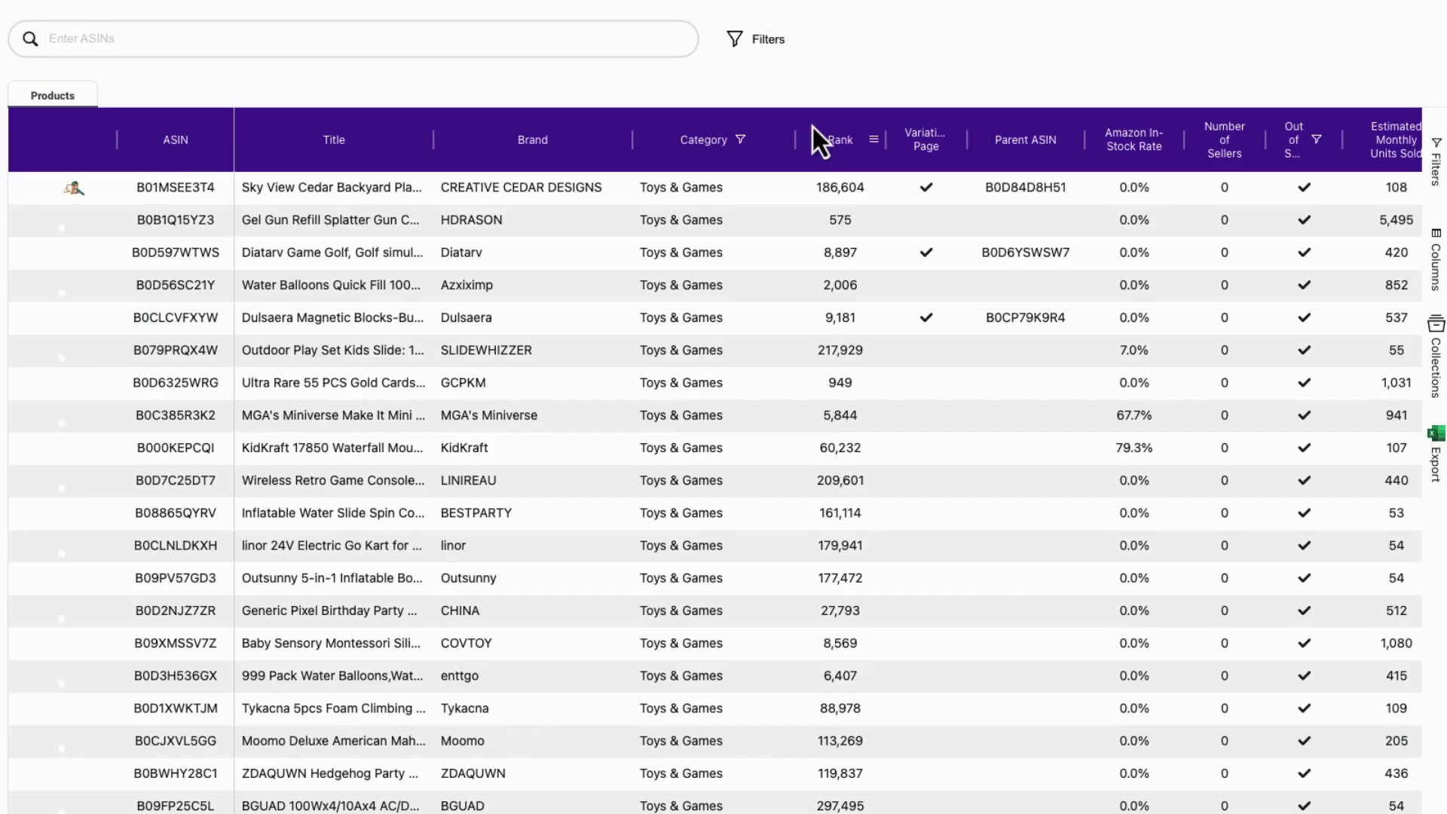
Sort the filtered products by Rank, ascending, and start scrolling the list.
{"action": "left_click", "coordinate": [849, 139]}
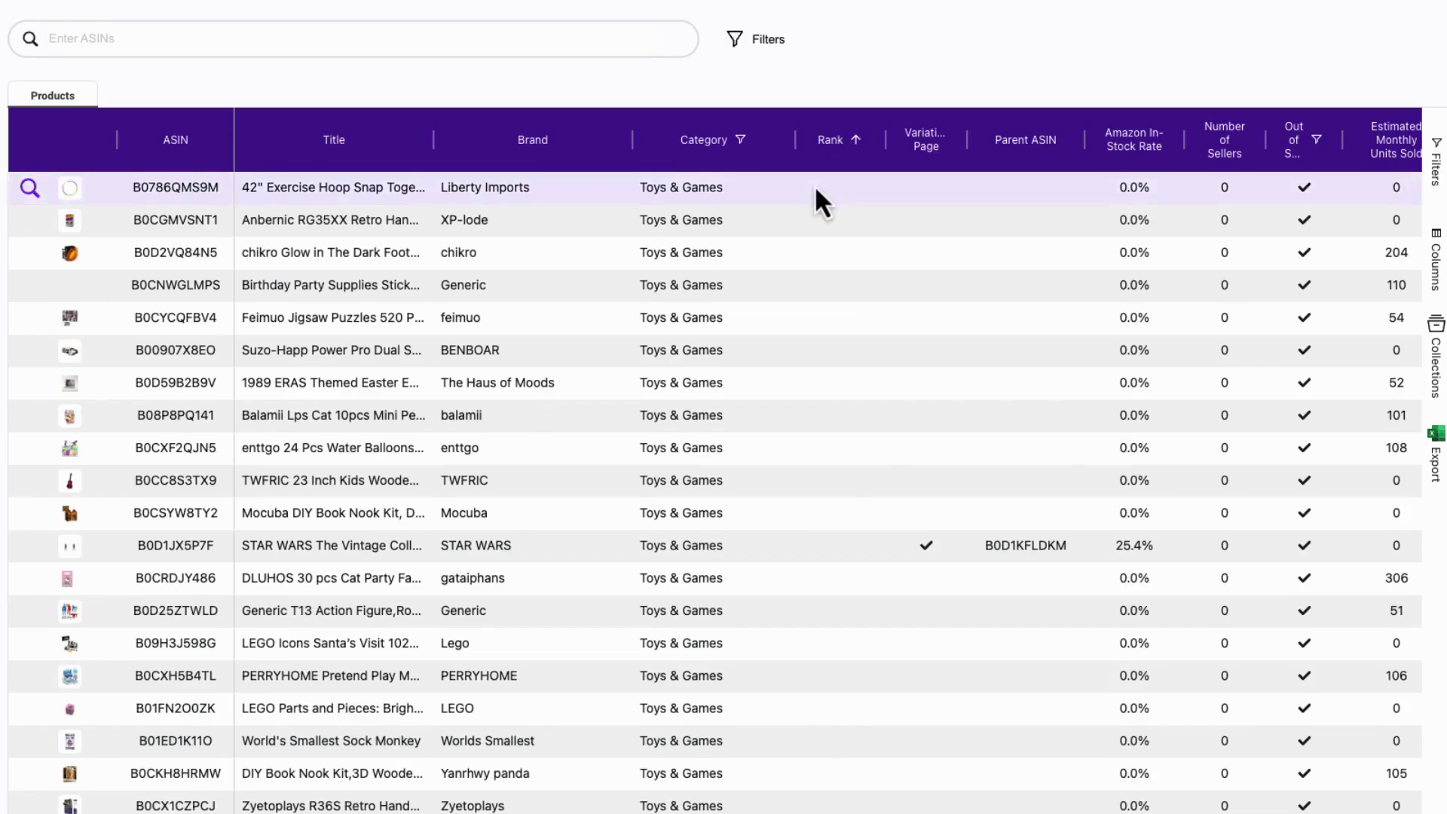
{"action": "scroll", "coordinate": [815, 189], "scroll_direction": "down", "scroll_amount": 2}
{"action": "scroll", "coordinate": [816, 190], "scroll_direction": "down", "scroll_amount": 5}
{"action": "scroll", "coordinate": [814, 190], "scroll_direction": "down", "scroll_amount": 1}
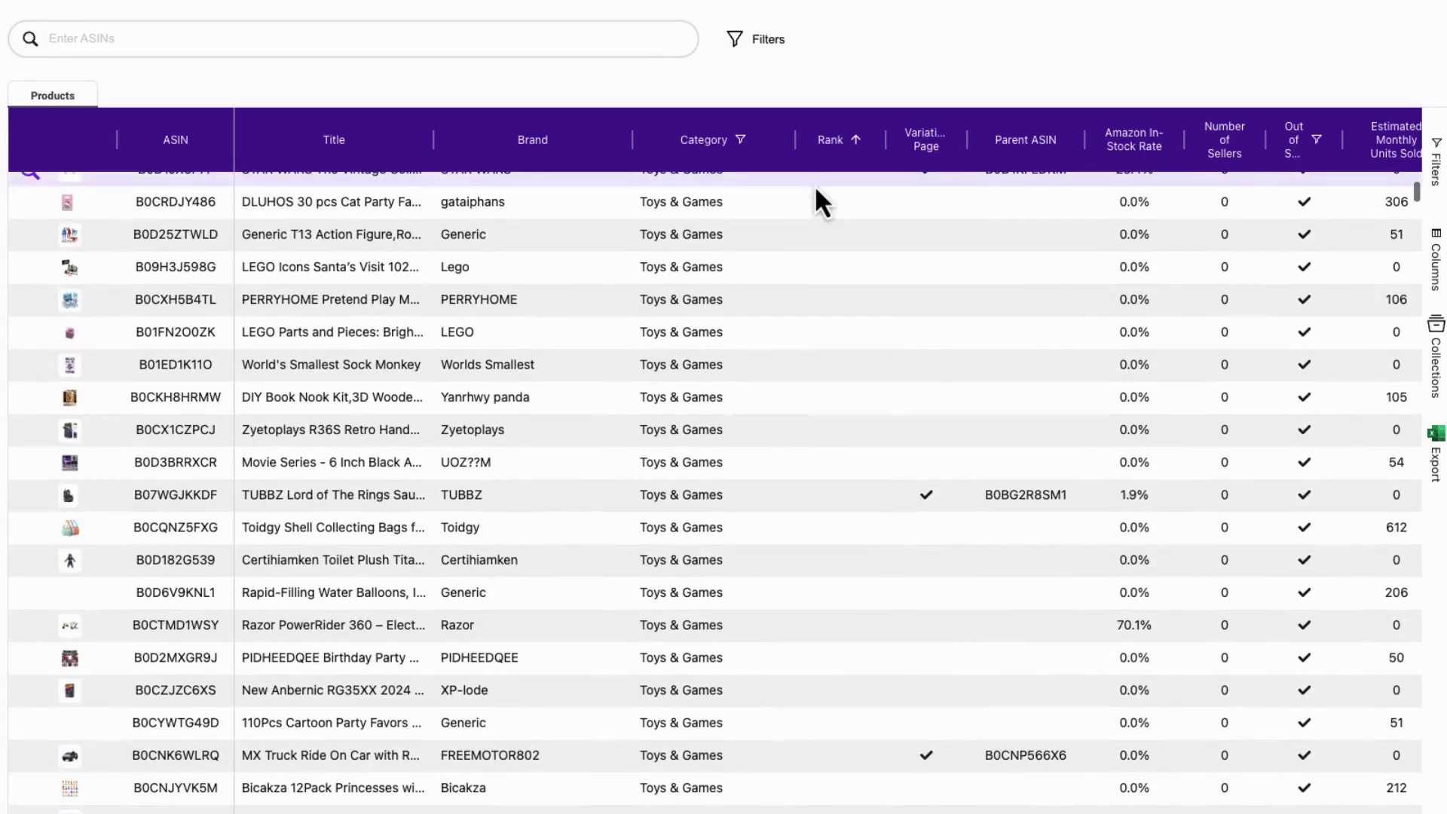
{"action": "scroll", "coordinate": [815, 190], "scroll_direction": "down", "scroll_amount": 1}
{"action": "scroll", "coordinate": [817, 189], "scroll_direction": "down", "scroll_amount": 2}
{"action": "scroll", "coordinate": [817, 190], "scroll_direction": "down", "scroll_amount": 2}
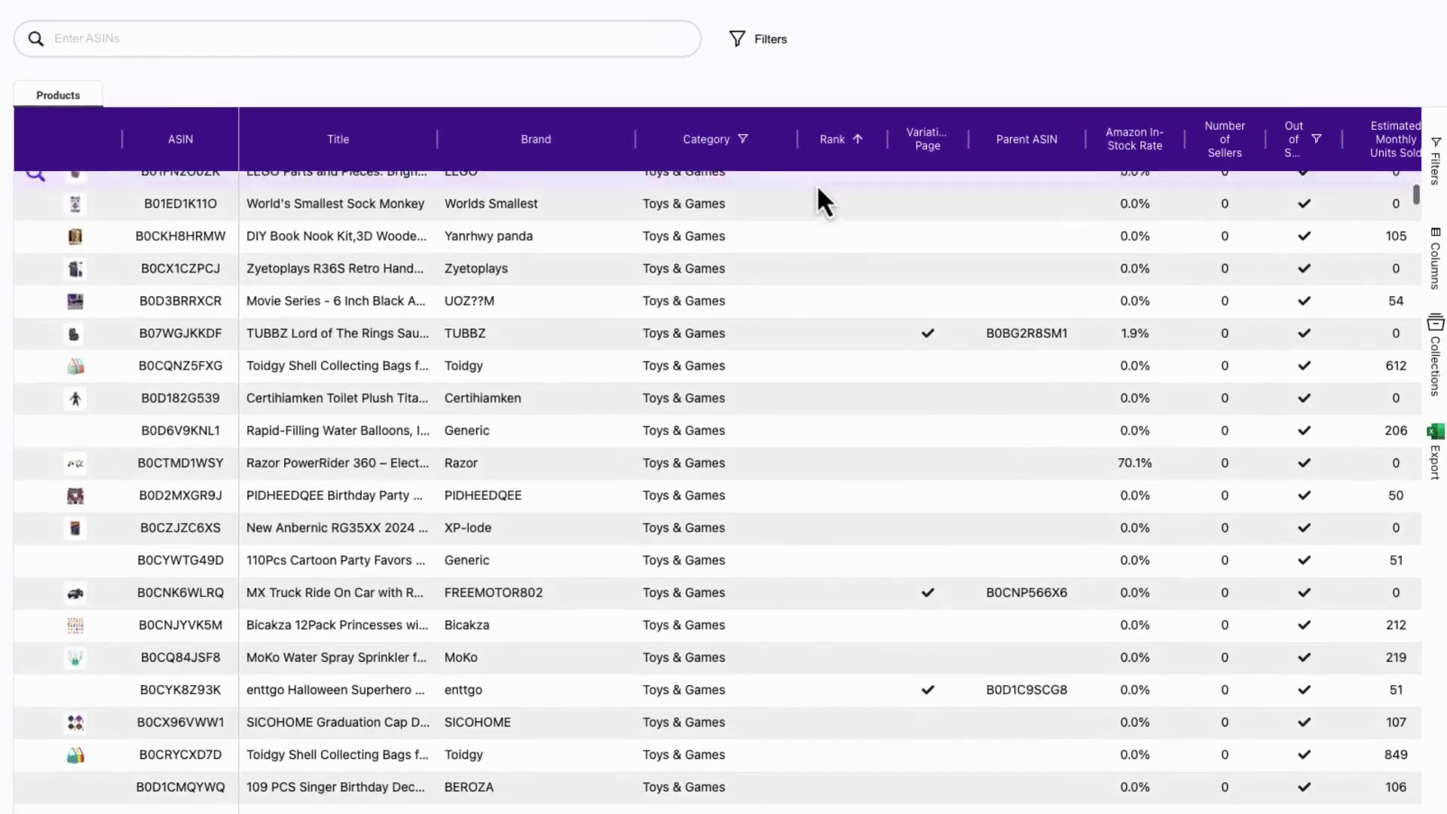
{"action": "scroll", "coordinate": [818, 190], "scroll_direction": "down", "scroll_amount": 1}
{"action": "scroll", "coordinate": [819, 189], "scroll_direction": "down", "scroll_amount": 1}
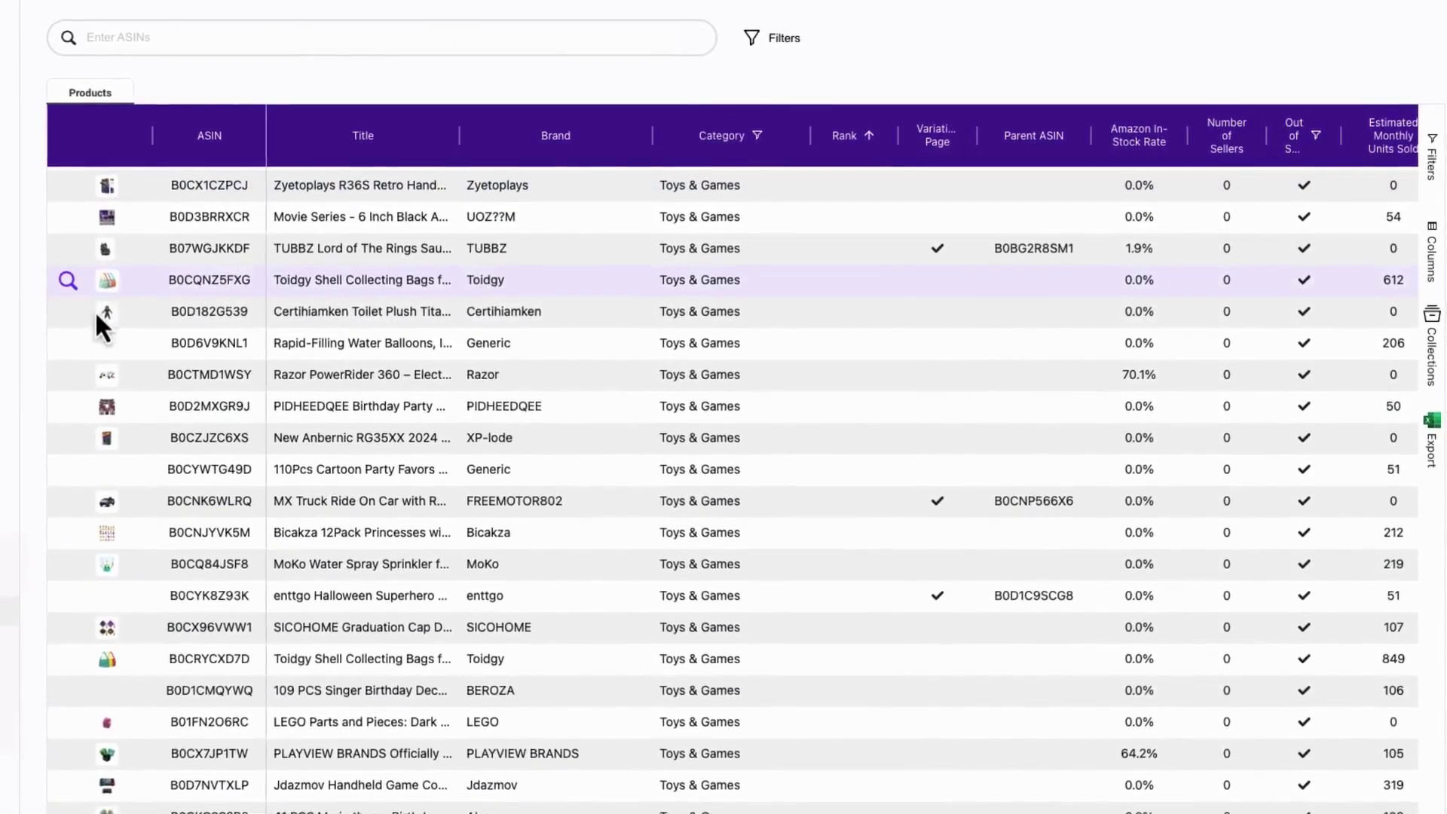
Browse further down the 5,136 out-of-stock toys, previewing items by their product images.
{"action": "scroll", "coordinate": [105, 340], "scroll_direction": "down", "scroll_amount": 1}
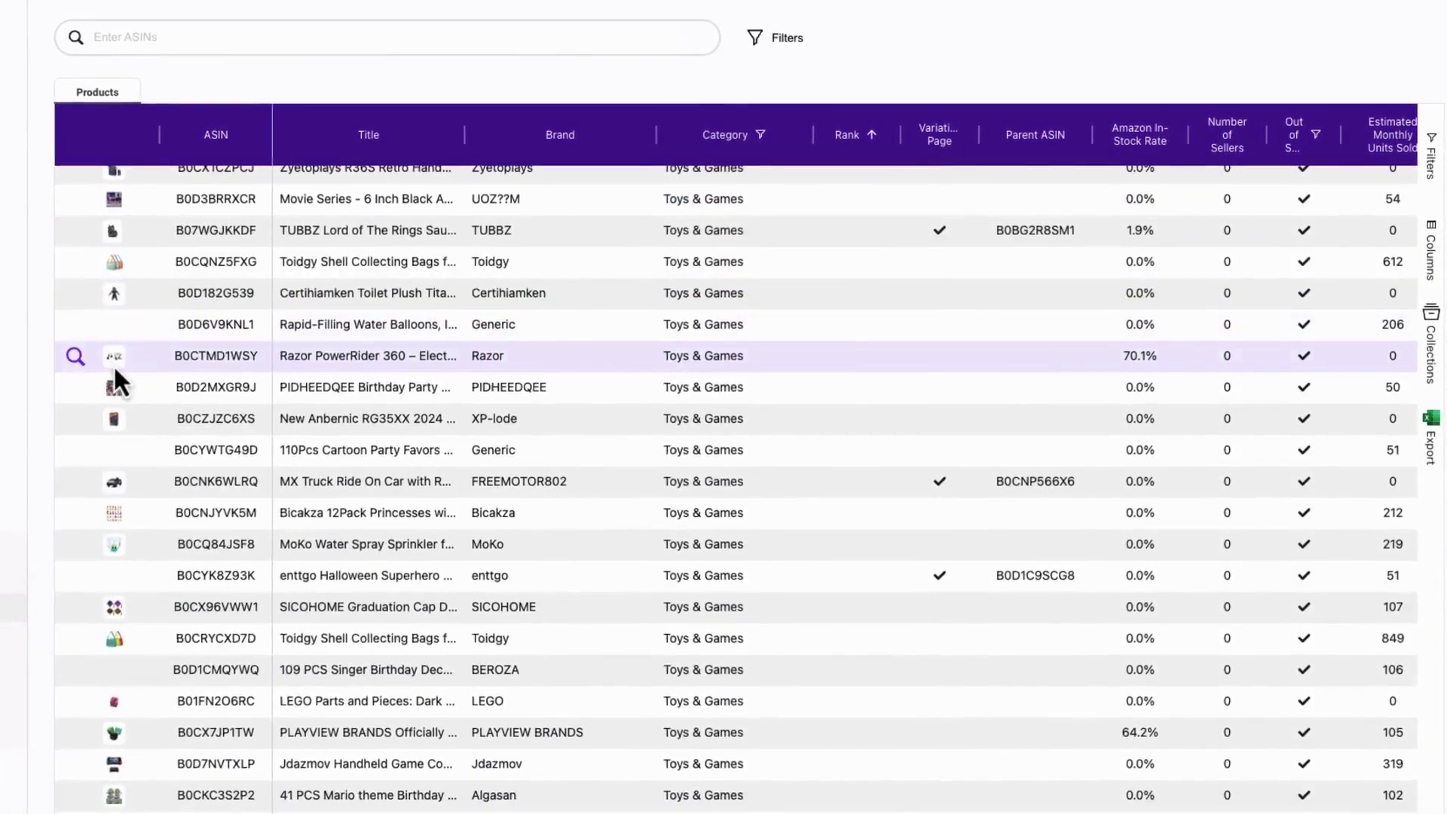
{"action": "scroll", "coordinate": [137, 356], "scroll_direction": "down", "scroll_amount": 1}
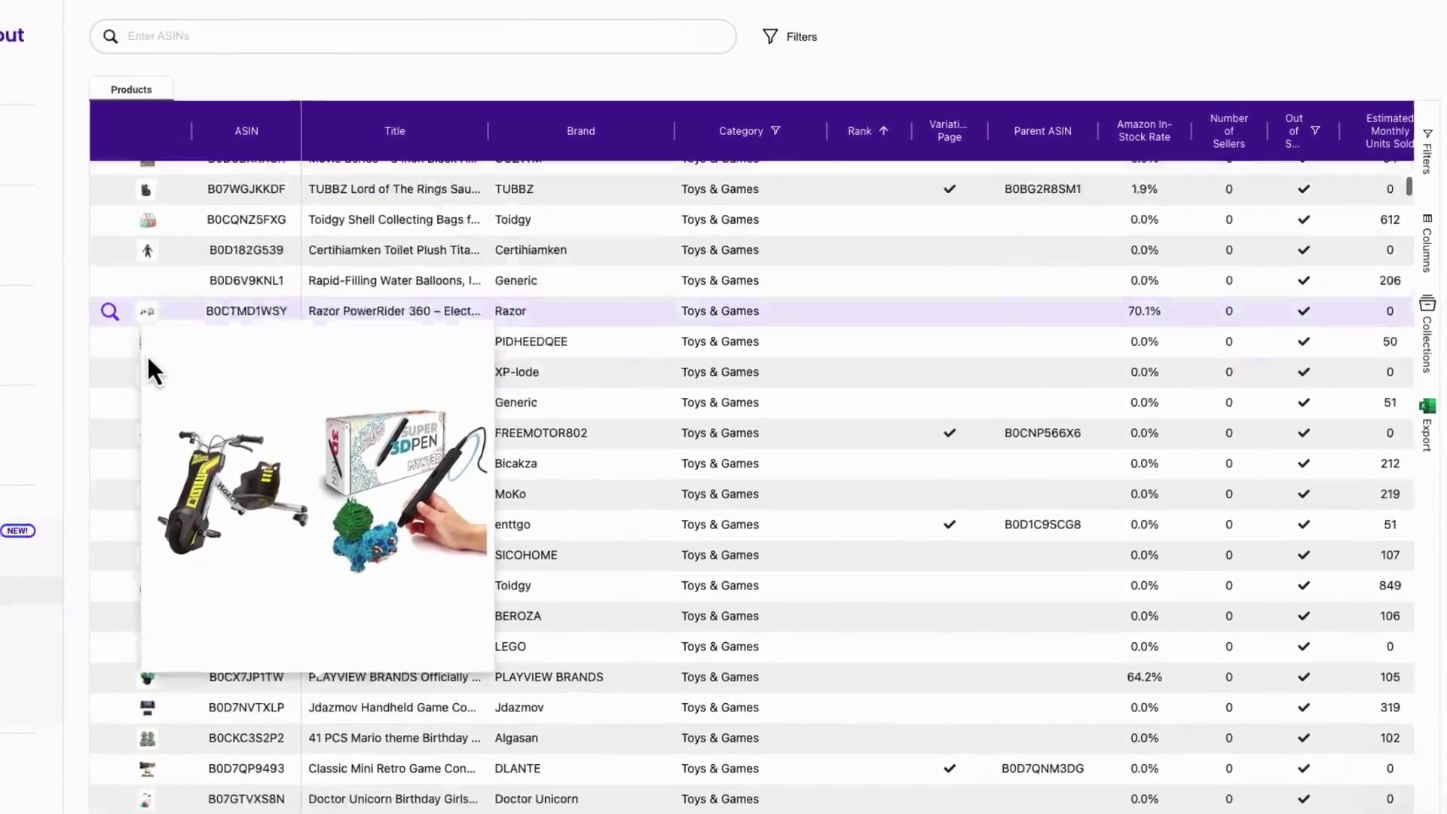
{"action": "scroll", "coordinate": [146, 354], "scroll_direction": "down", "scroll_amount": 5}
{"action": "scroll", "coordinate": [156, 351], "scroll_direction": "down", "scroll_amount": 1}
{"action": "scroll", "coordinate": [178, 347], "scroll_direction": "down", "scroll_amount": 1}
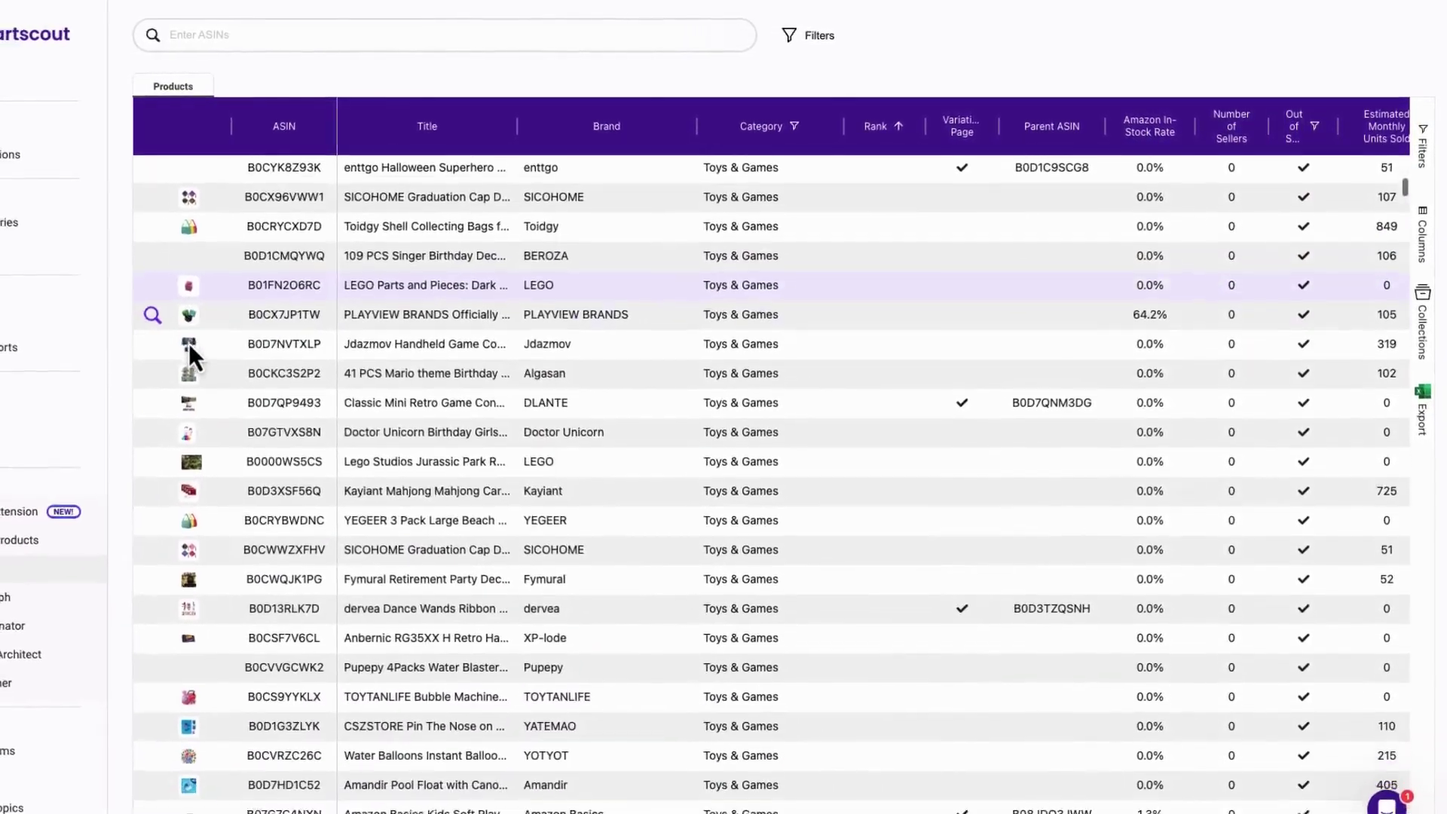
{"action": "scroll", "coordinate": [189, 342], "scroll_direction": "down", "scroll_amount": 1}
{"action": "scroll", "coordinate": [198, 341], "scroll_direction": "down", "scroll_amount": 1}
{"action": "scroll", "coordinate": [212, 336], "scroll_direction": "down", "scroll_amount": 1}
{"action": "scroll", "coordinate": [219, 333], "scroll_direction": "down", "scroll_amount": 1}
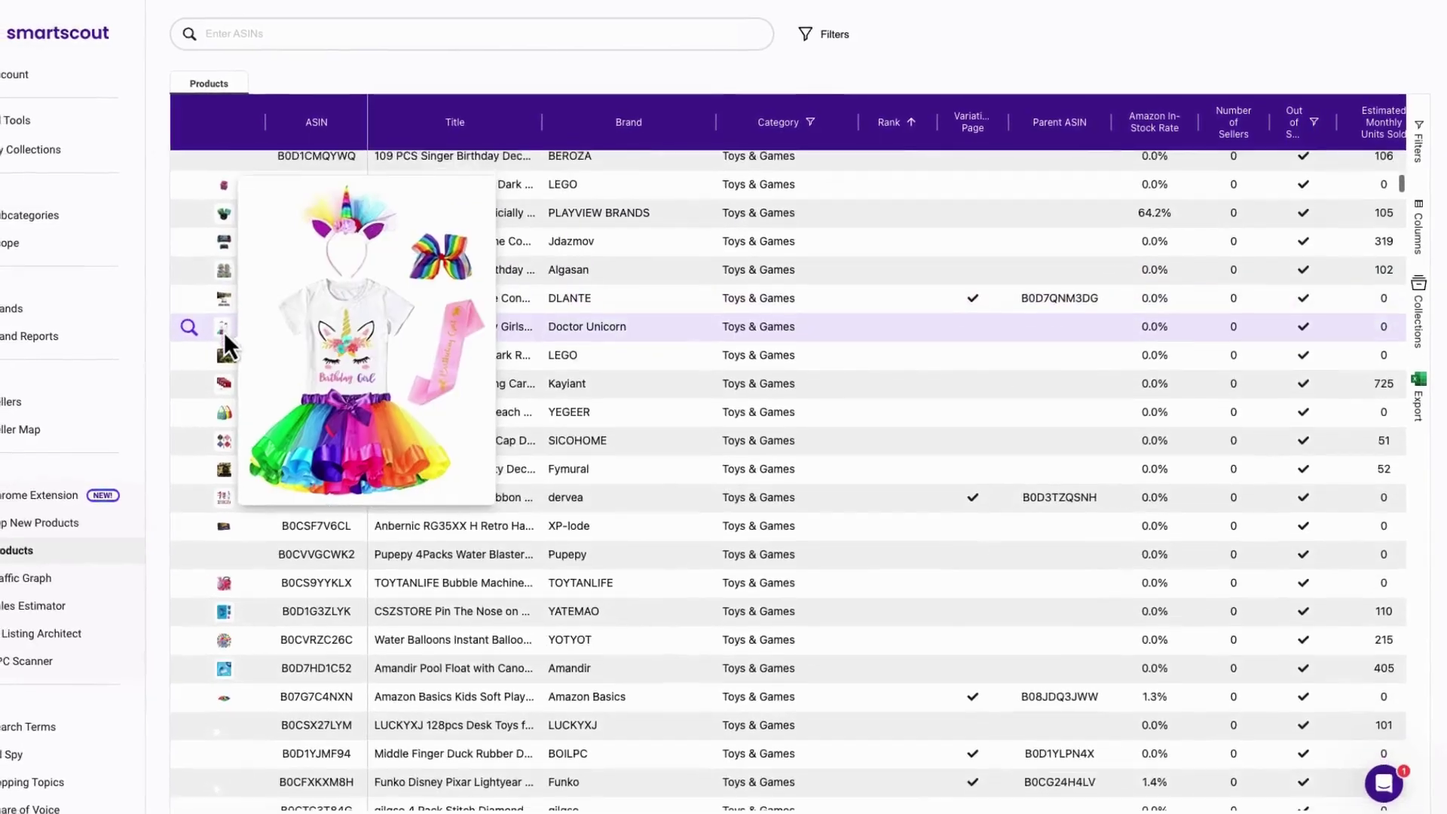
{"action": "scroll", "coordinate": [239, 338], "scroll_direction": "down", "scroll_amount": 1}
{"action": "scroll", "coordinate": [246, 336], "scroll_direction": "down", "scroll_amount": 1}
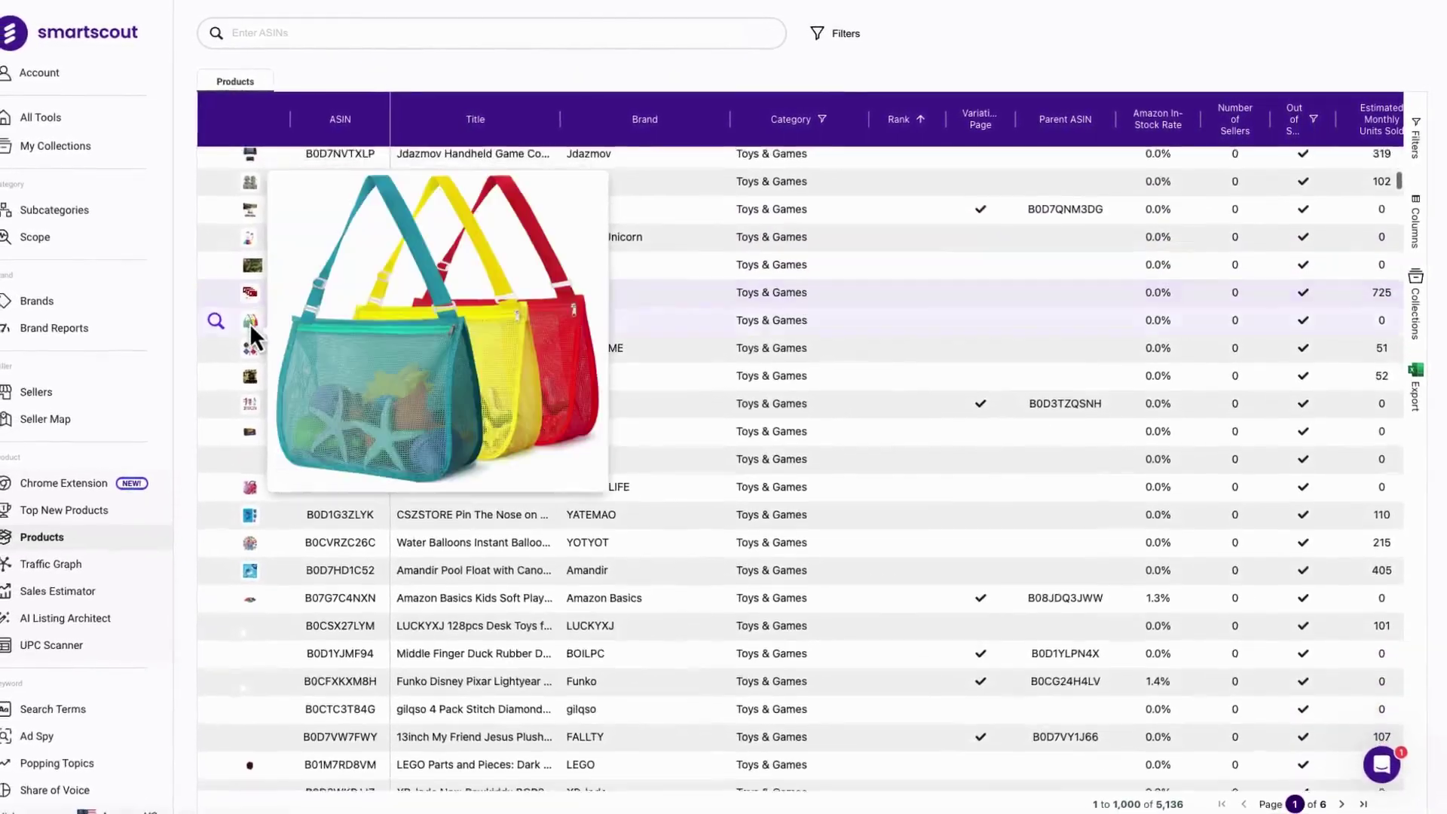
{"action": "scroll", "coordinate": [256, 335], "scroll_direction": "down", "scroll_amount": 1}
{"action": "scroll", "coordinate": [261, 320], "scroll_direction": "down", "scroll_amount": 1}
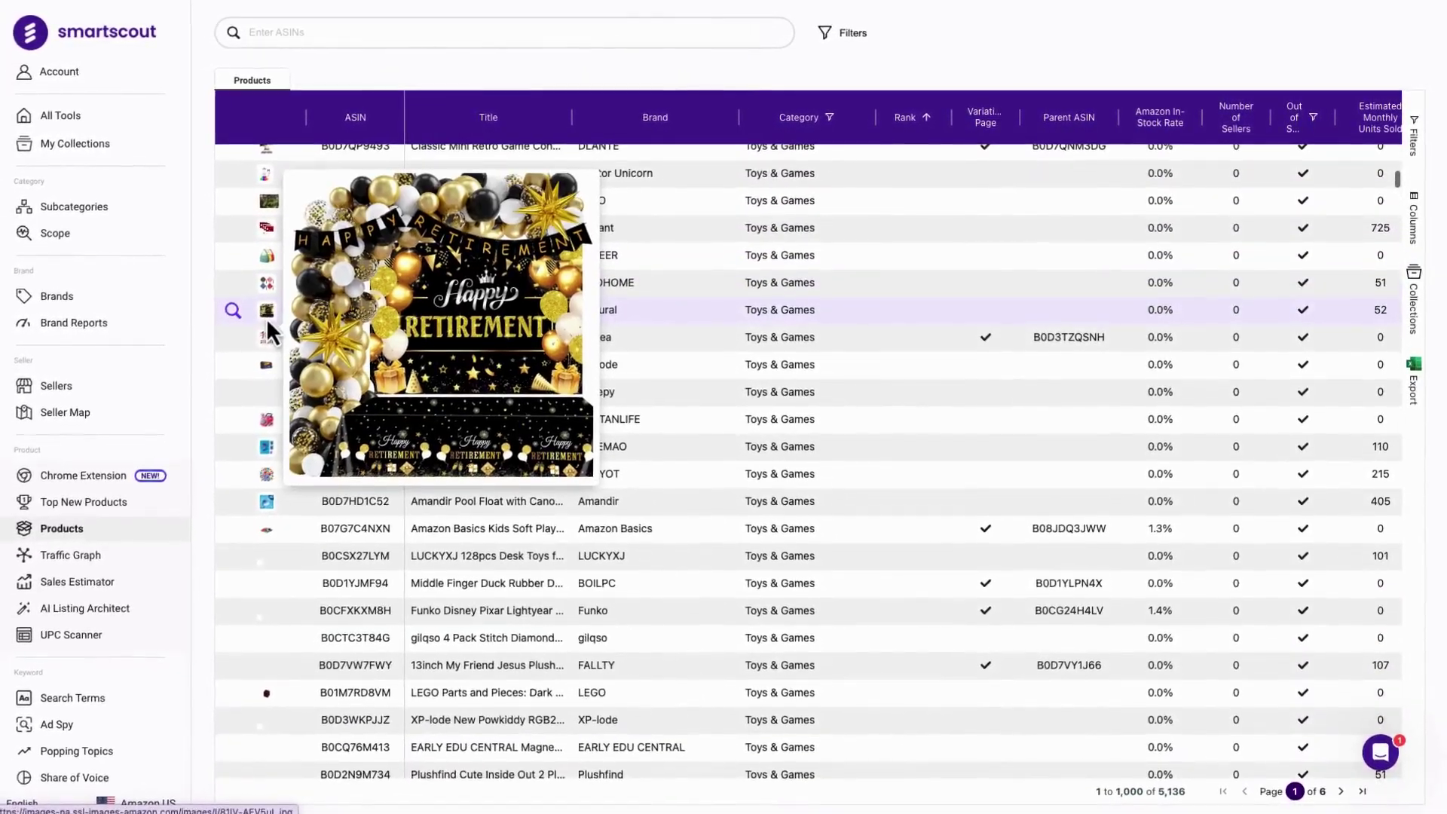
{"action": "scroll", "coordinate": [269, 318], "scroll_direction": "down", "scroll_amount": 1}
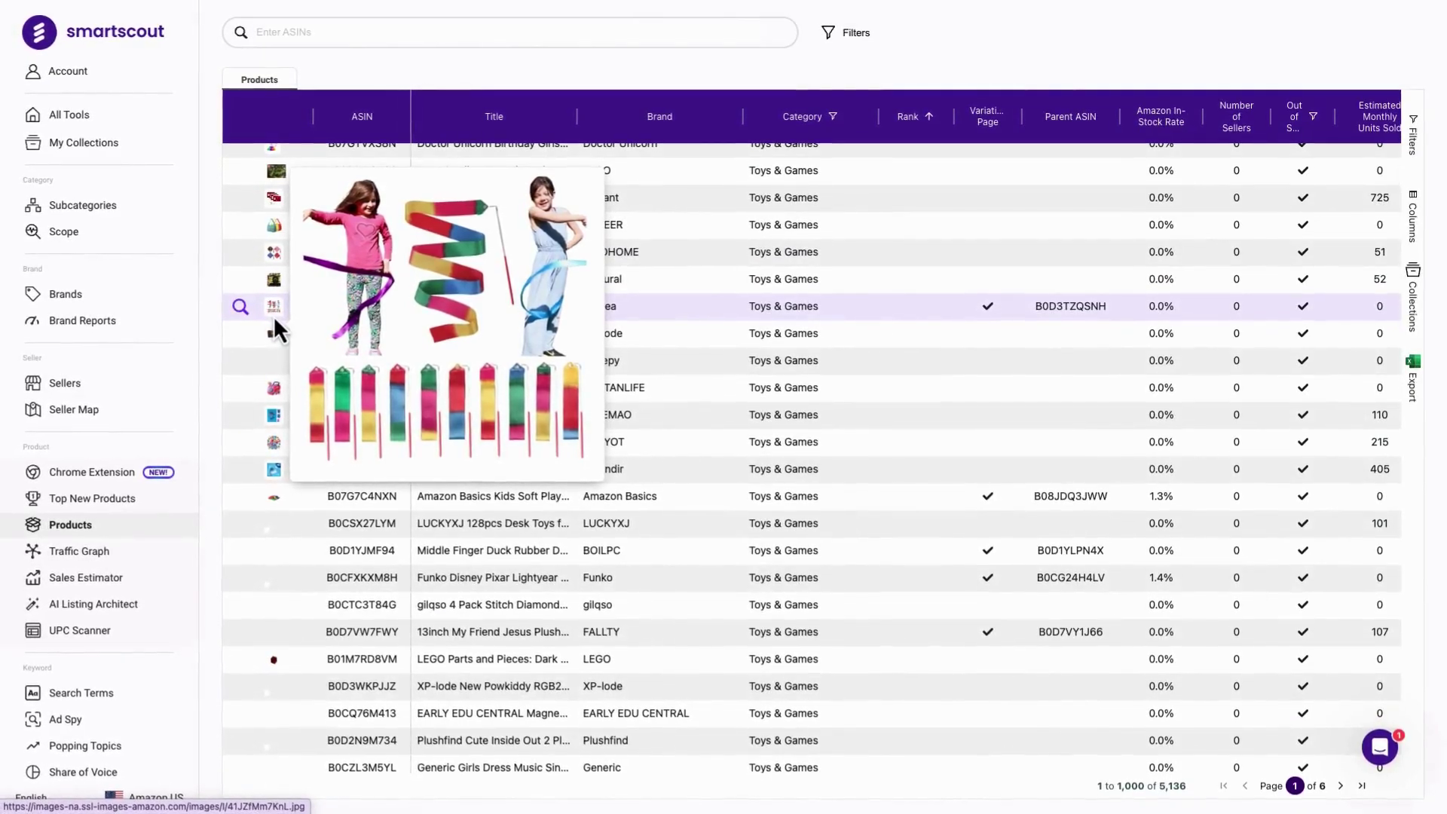